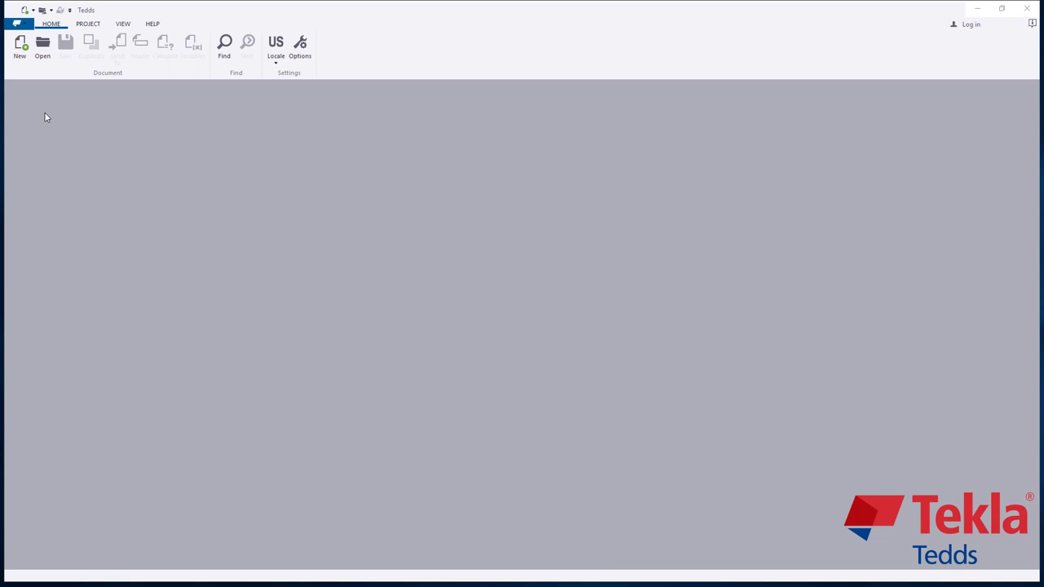
Start a new Steel member analysis & design (AISC360) calculation from the Beams library.
{"action": "left_click", "coordinate": [19, 45]}
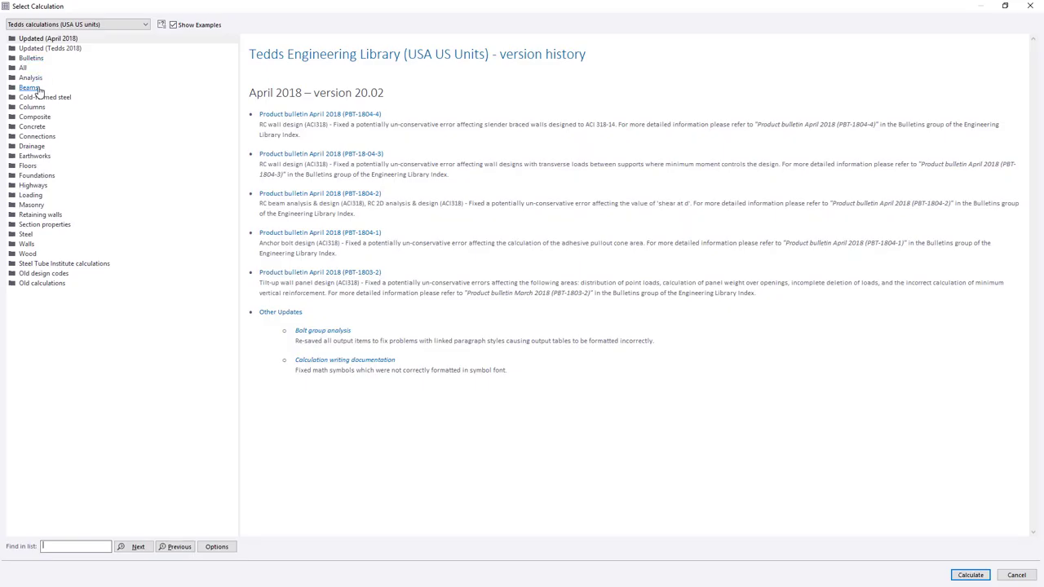
{"action": "double_click", "coordinate": [33, 88]}
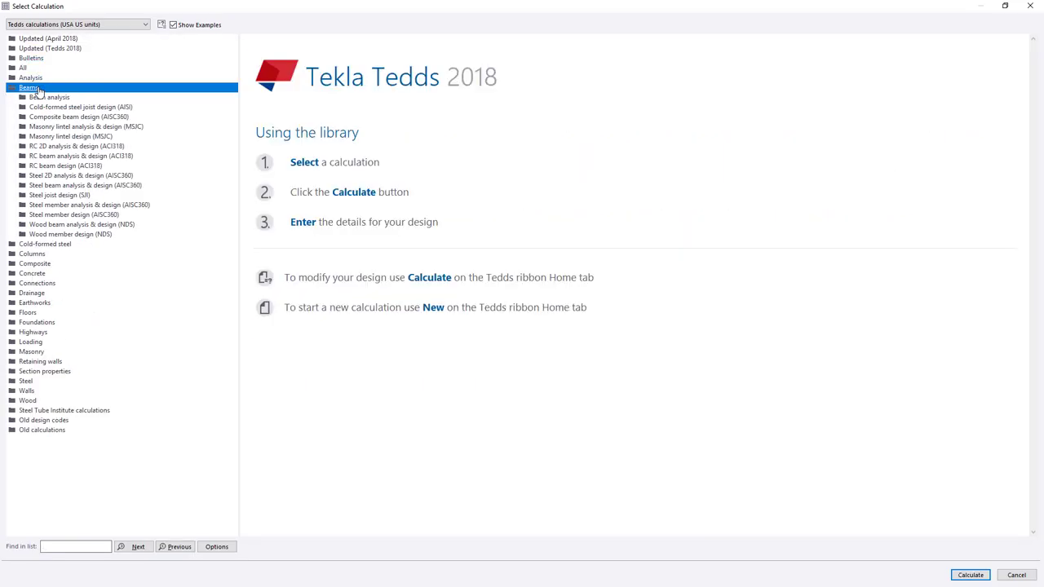
{"action": "left_click", "coordinate": [90, 204]}
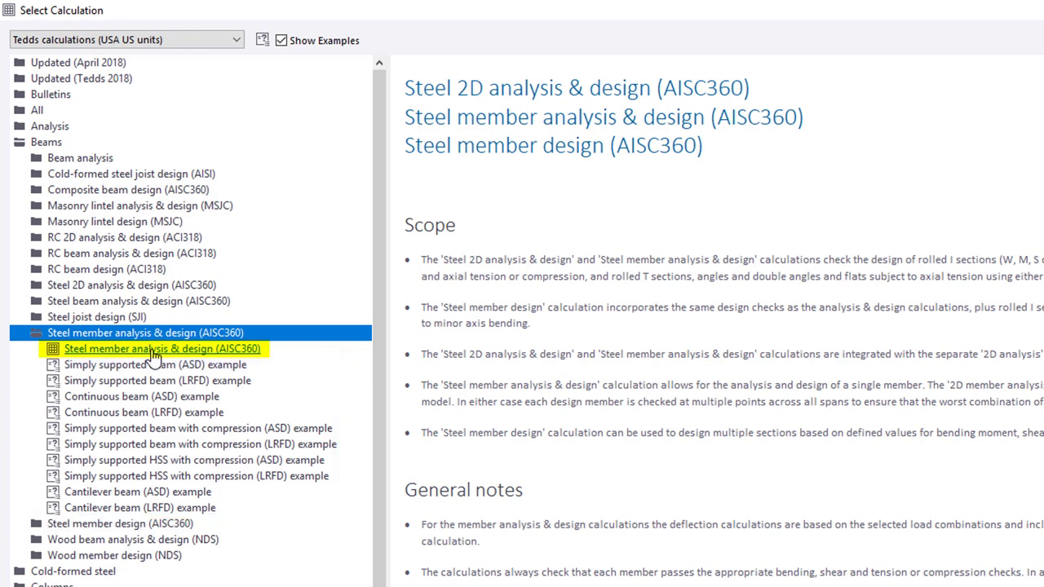
{"action": "double_click", "coordinate": [154, 349]}
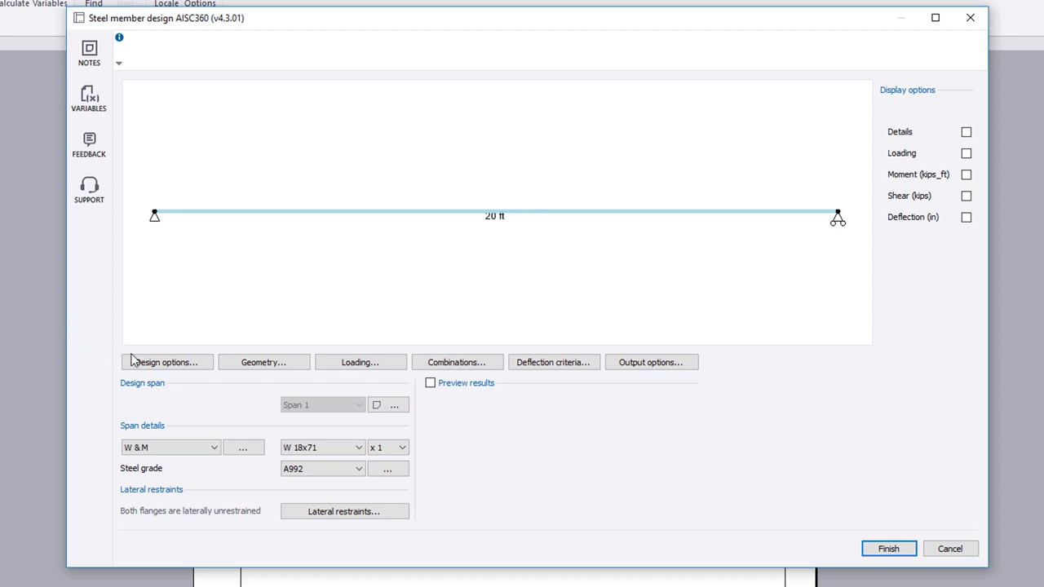
{"action": "left_click", "coordinate": [161, 362]}
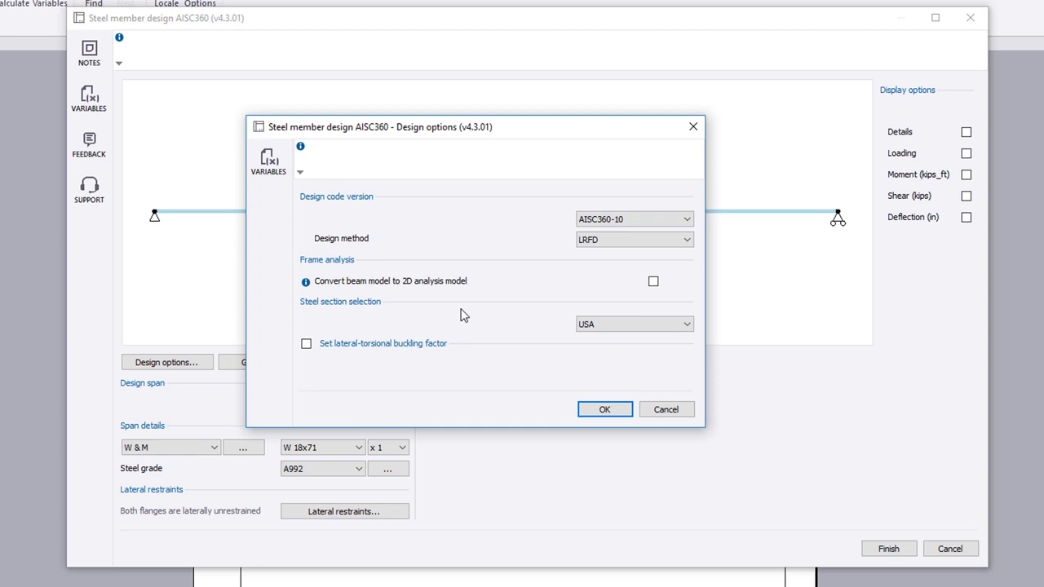
{"action": "left_click", "coordinate": [305, 344]}
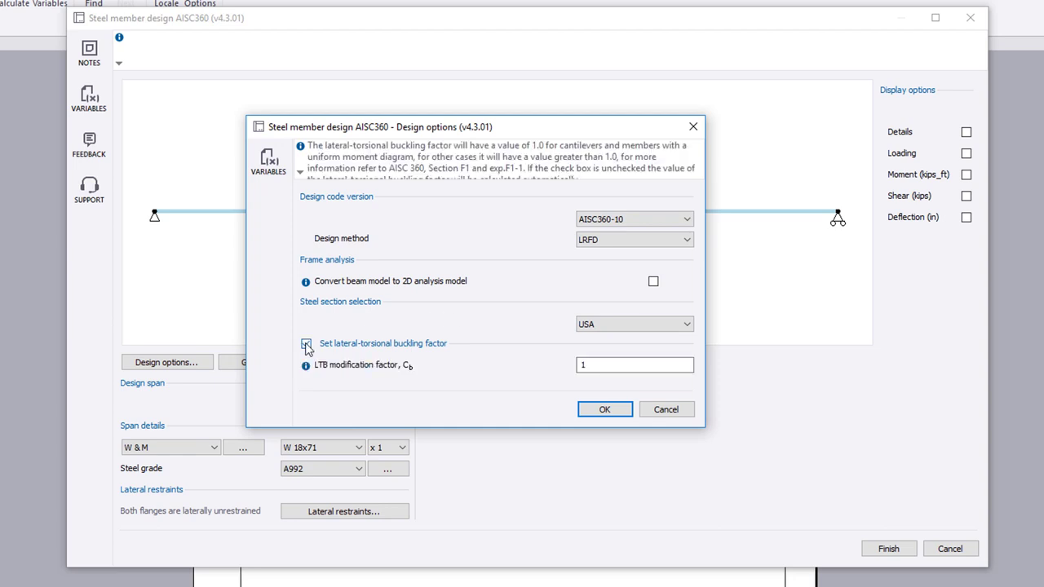
{"action": "left_click", "coordinate": [306, 345]}
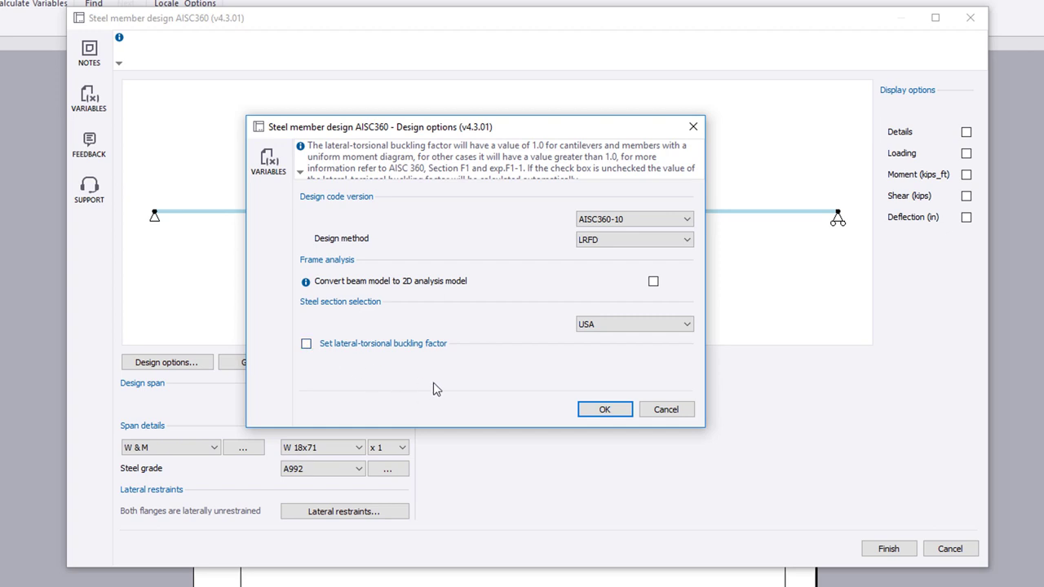
{"action": "left_click", "coordinate": [605, 409]}
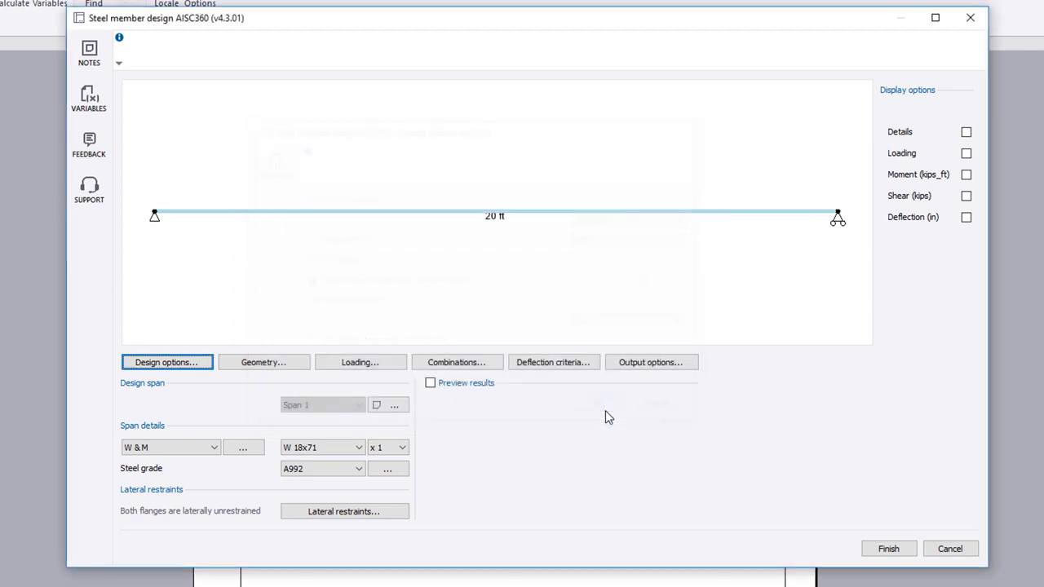
Add a second 8 ft span with a Free far end support, forming an overhang.
{"action": "left_click", "coordinate": [292, 366]}
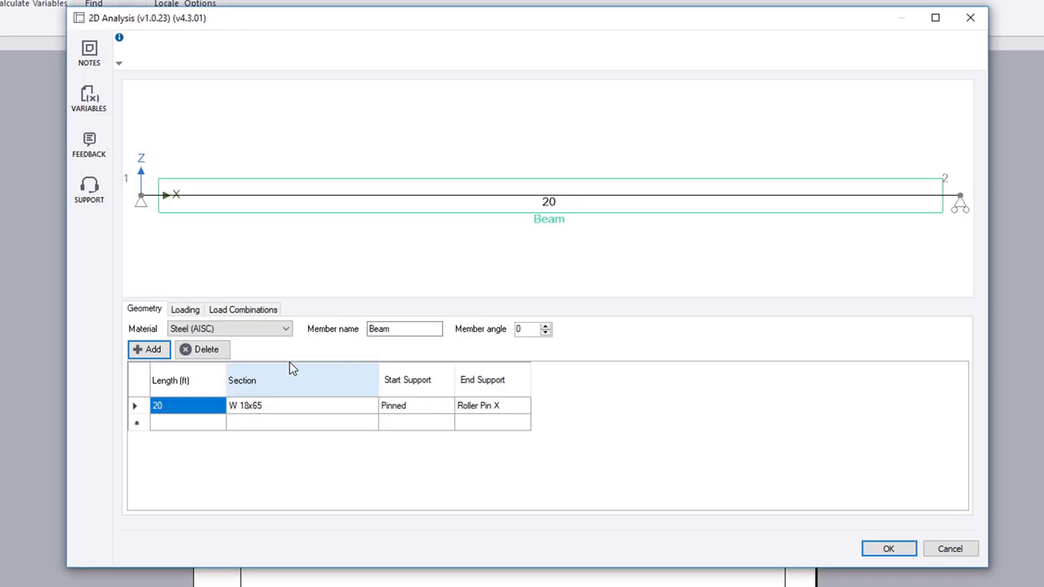
{"action": "left_click", "coordinate": [202, 429]}
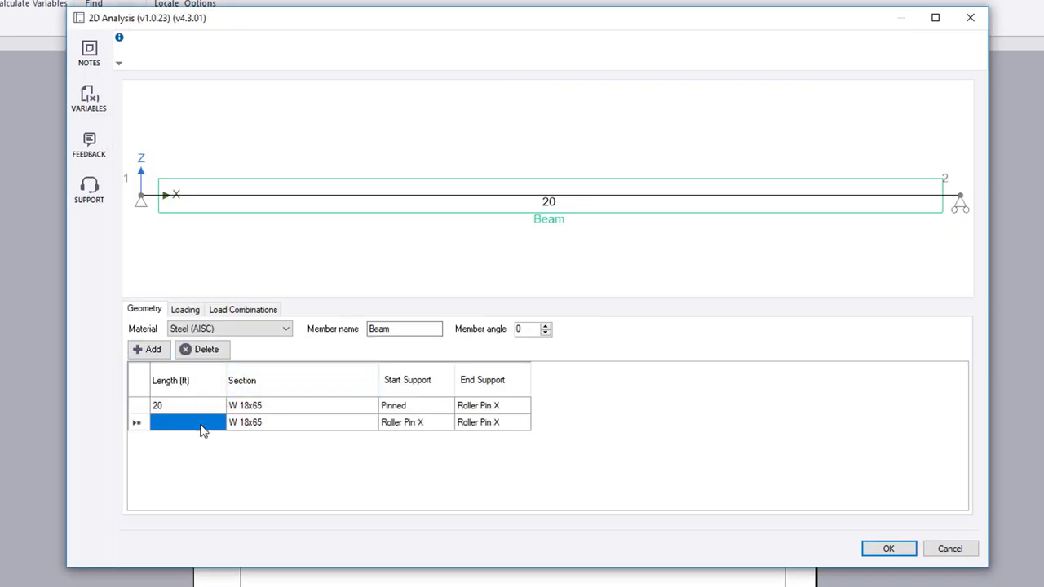
{"action": "type", "text": "8"}
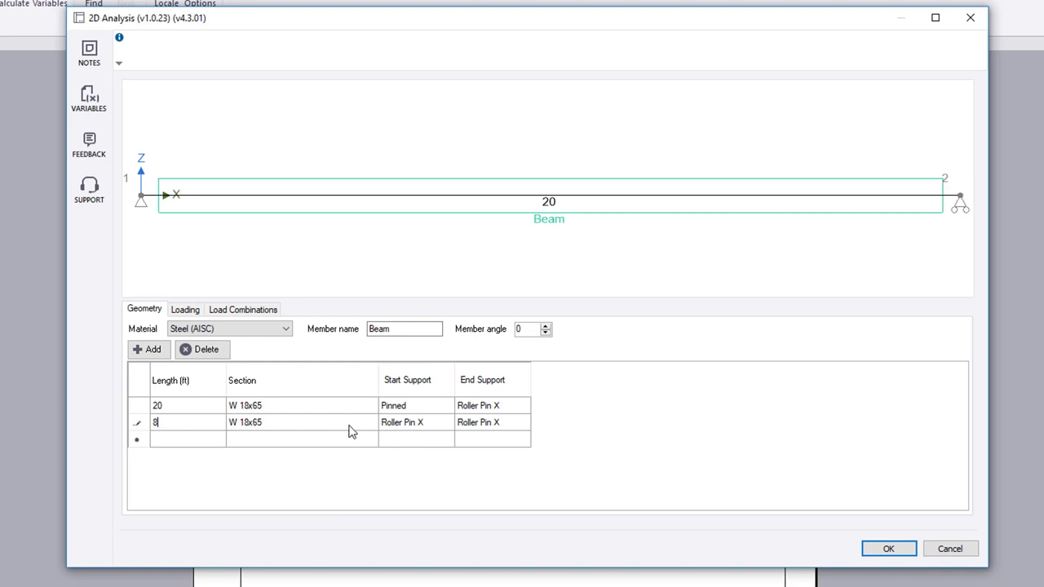
{"action": "left_click", "coordinate": [520, 426]}
{"action": "left_click", "coordinate": [523, 424]}
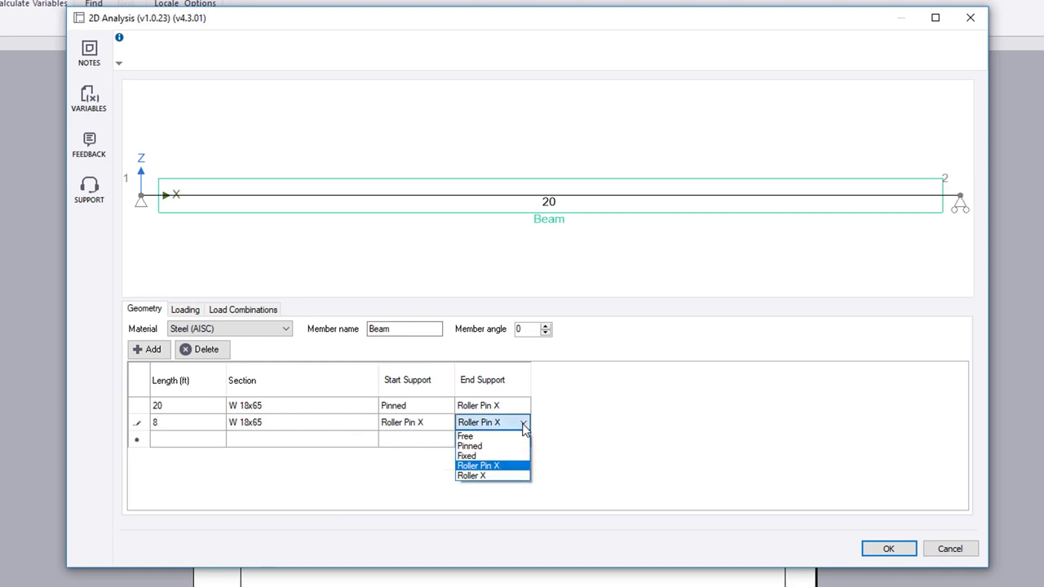
{"action": "left_click", "coordinate": [504, 443]}
{"action": "left_click", "coordinate": [522, 422]}
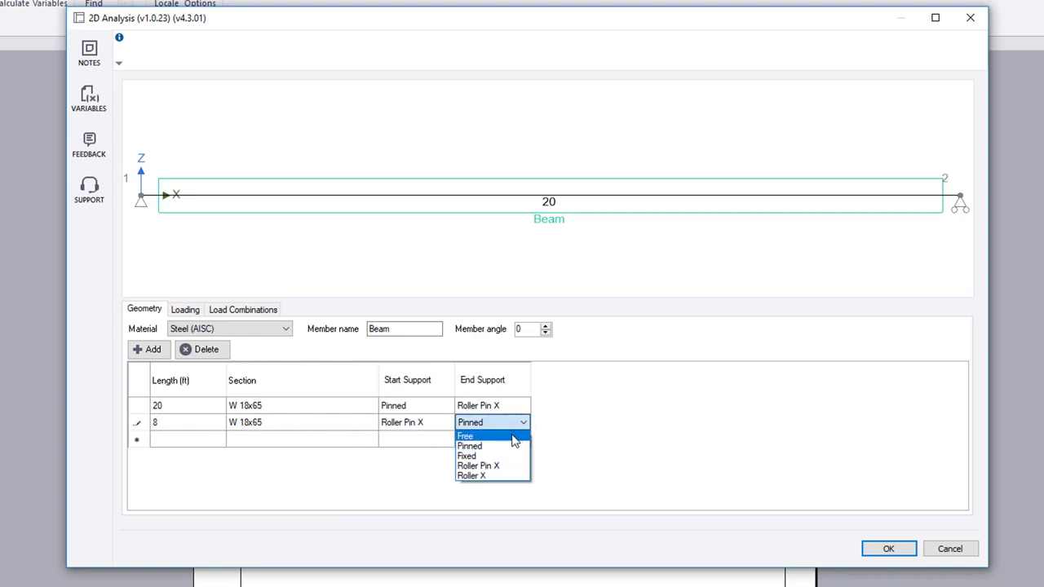
{"action": "left_click", "coordinate": [507, 432]}
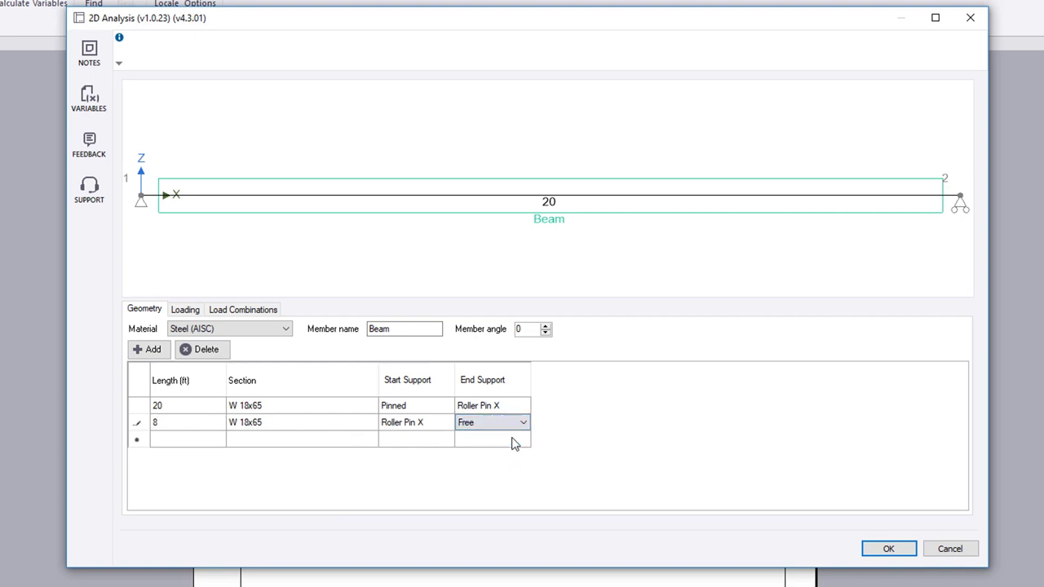
{"action": "left_click", "coordinate": [356, 407]}
Set span 1's section to W 8x18 from the USA steel sections library.
{"action": "left_click", "coordinate": [371, 406]}
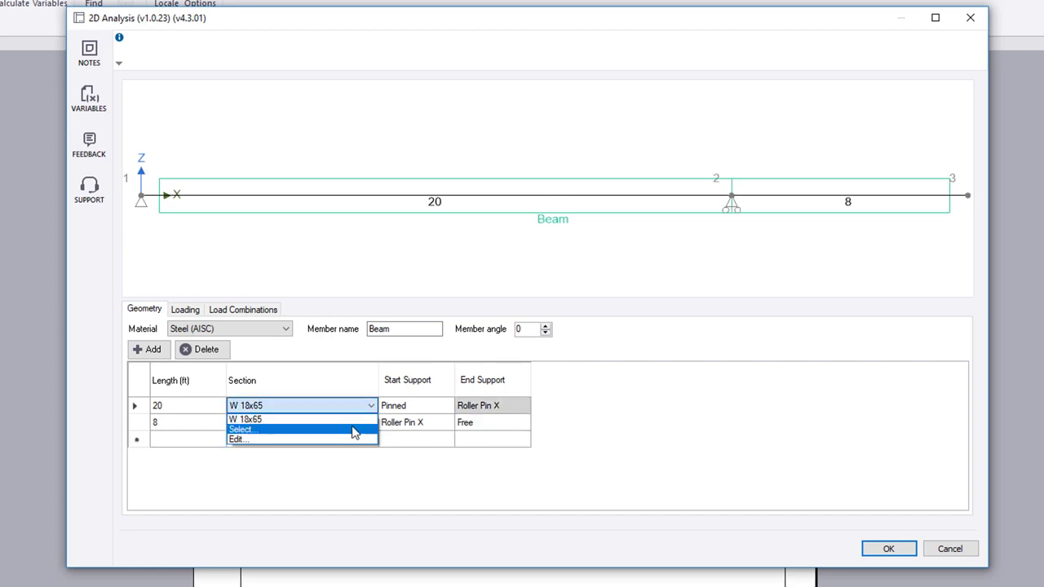
{"action": "left_click", "coordinate": [356, 430]}
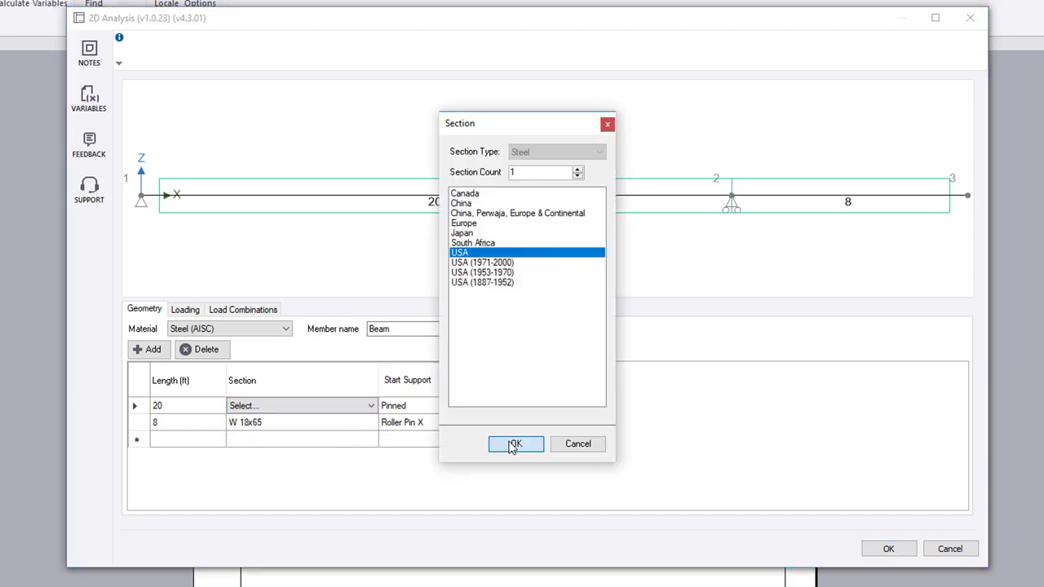
{"action": "left_click", "coordinate": [516, 443]}
{"action": "left_click_drag", "start_coordinate": [718, 334], "coordinate": [721, 170]}
{"action": "left_click", "coordinate": [568, 203]}
{"action": "left_click", "coordinate": [635, 492]}
Give span 2 the W 8x18 section and review its design properties.
{"action": "left_click", "coordinate": [354, 422]}
{"action": "left_click", "coordinate": [369, 423]}
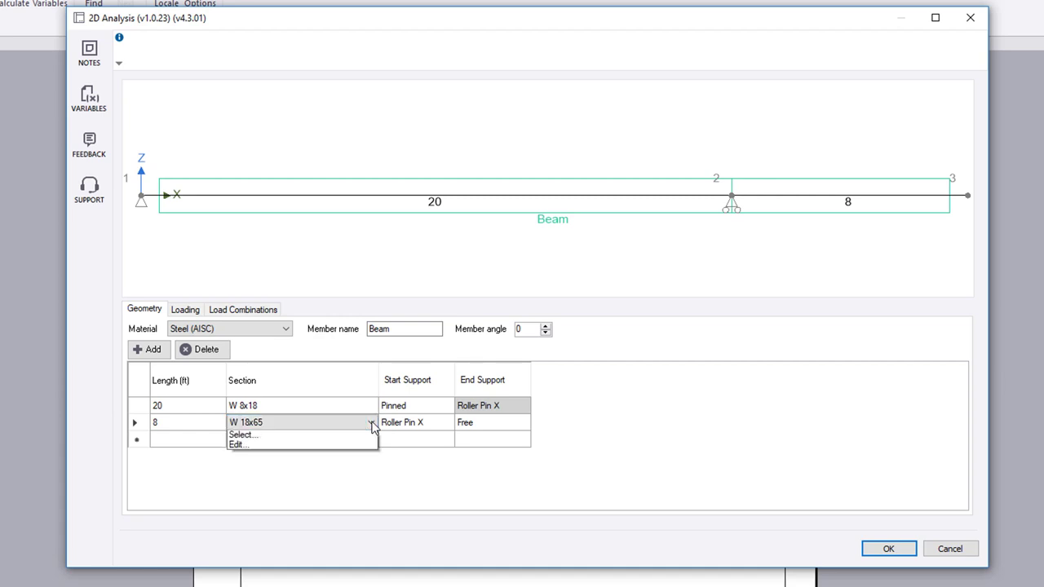
{"action": "left_click", "coordinate": [350, 449]}
{"action": "left_click", "coordinate": [359, 441]}
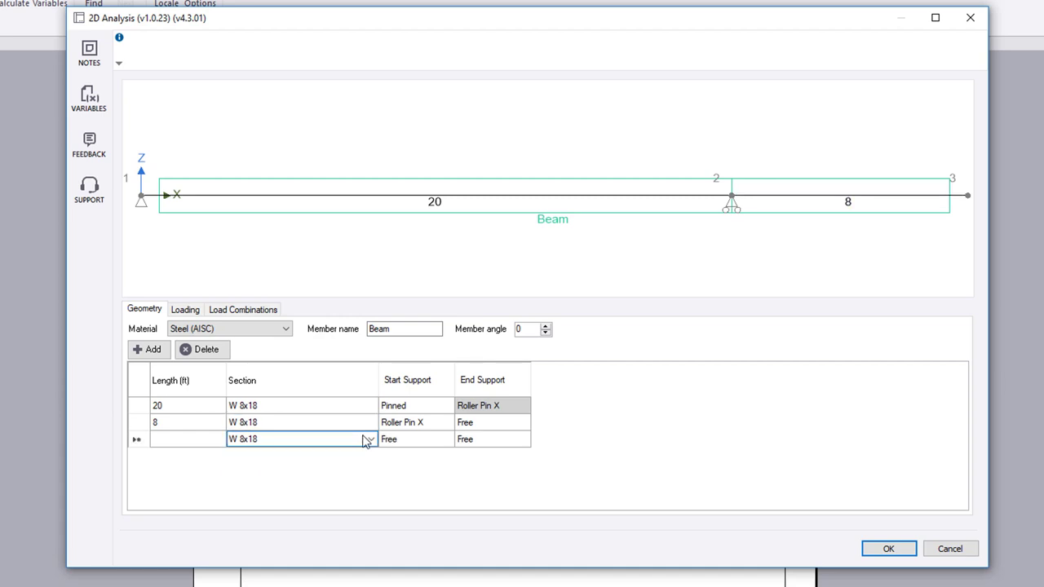
{"action": "left_click", "coordinate": [368, 422]}
{"action": "left_click", "coordinate": [374, 422]}
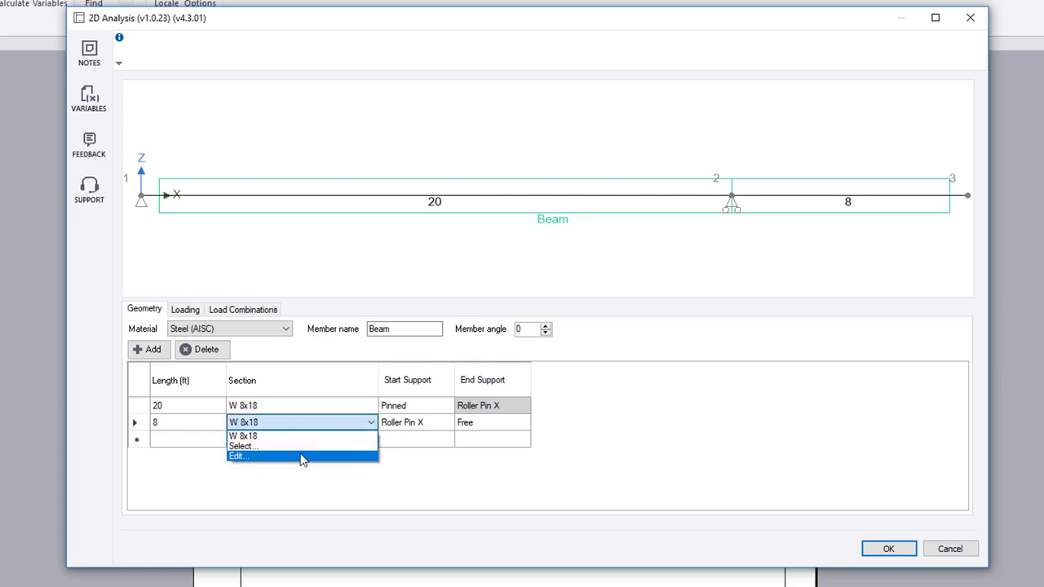
{"action": "left_click", "coordinate": [274, 456]}
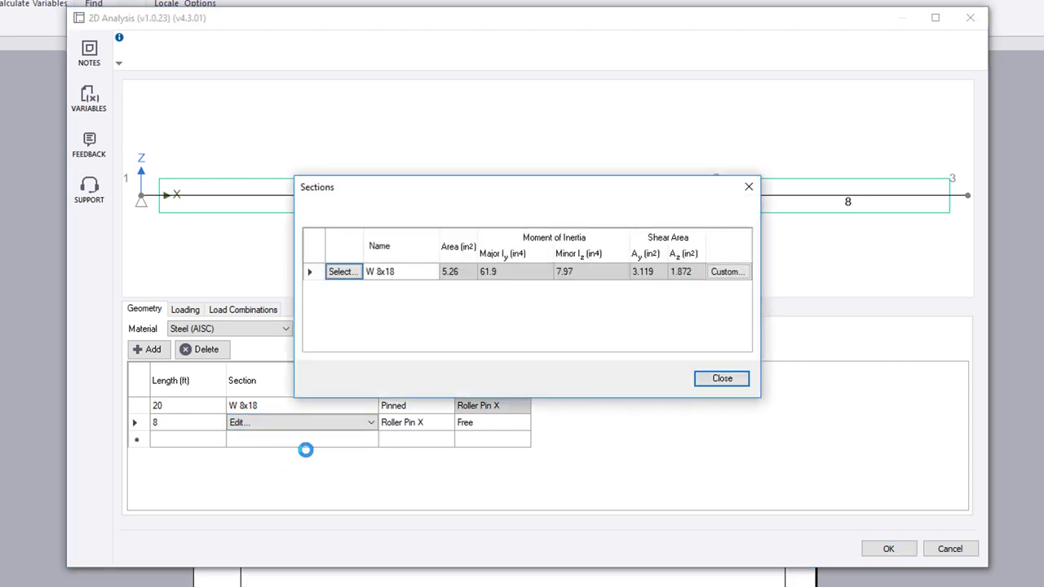
{"action": "left_click", "coordinate": [726, 274]}
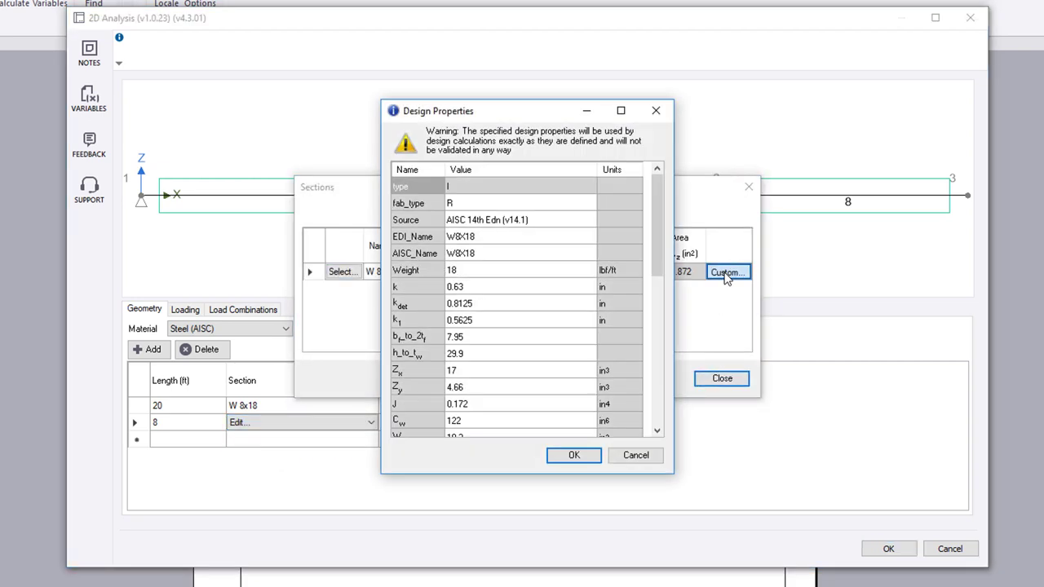
{"action": "left_click", "coordinate": [636, 454]}
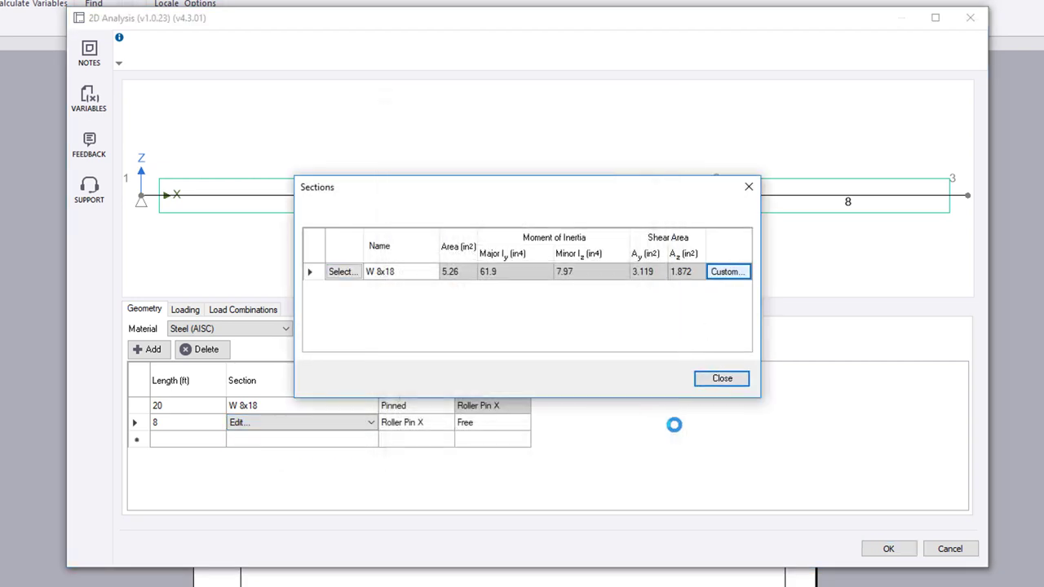
{"action": "left_click", "coordinate": [721, 378]}
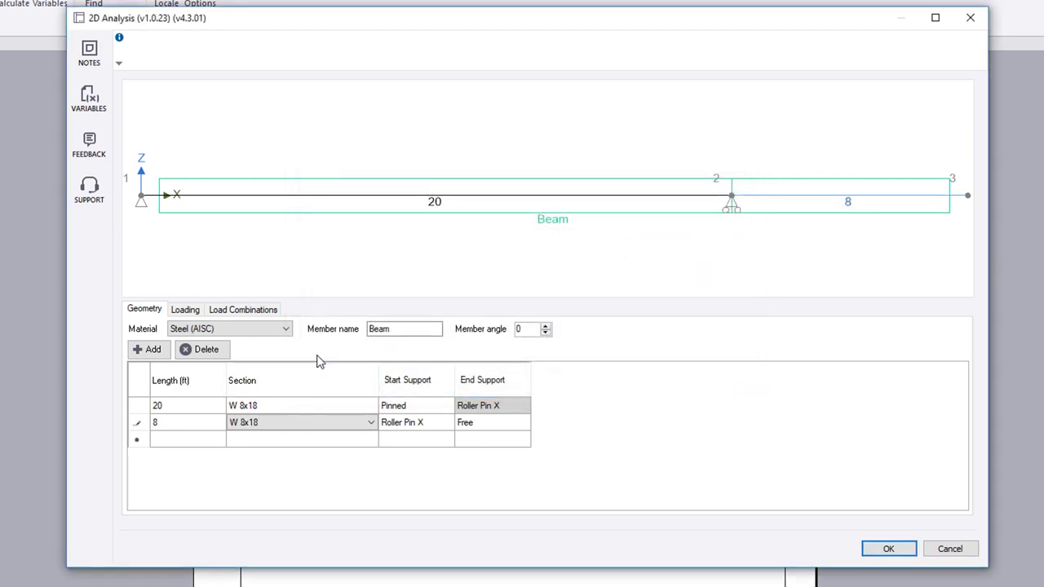
{"action": "left_click", "coordinate": [545, 327]}
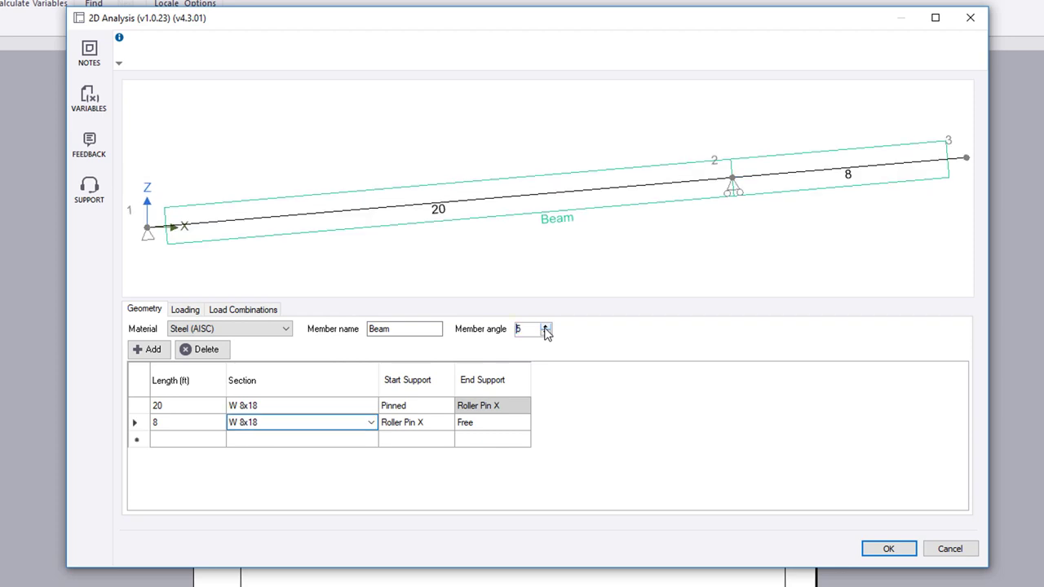
{"action": "left_click", "coordinate": [545, 327]}
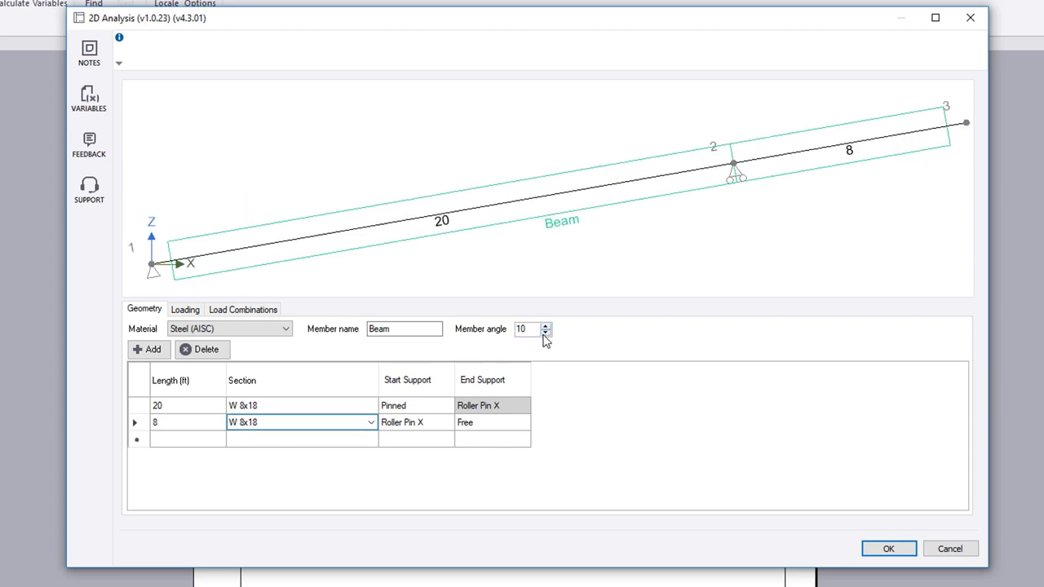
{"action": "left_click", "coordinate": [545, 333]}
{"action": "left_click", "coordinate": [544, 333]}
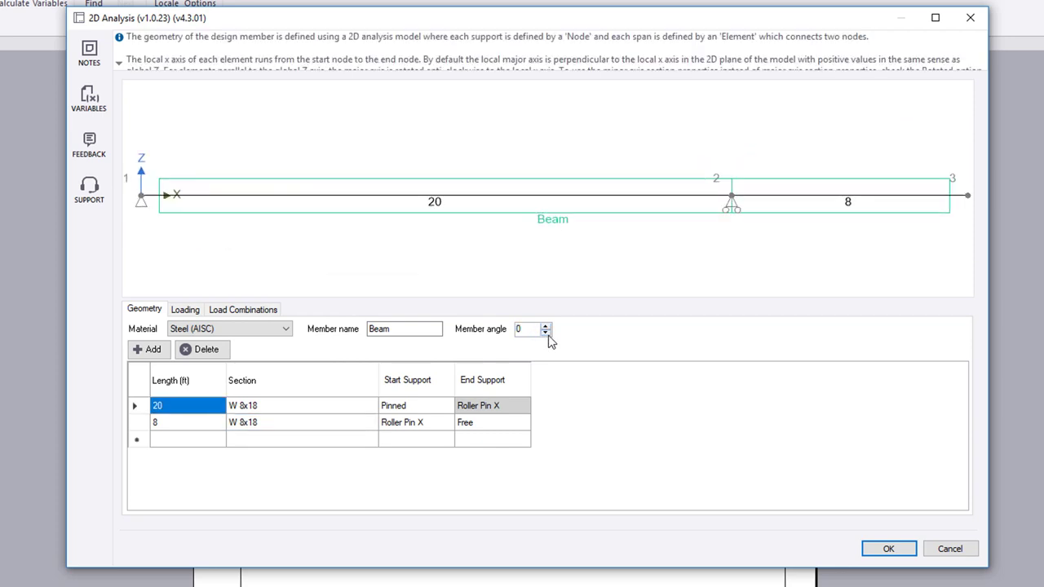
Add Wind and MEP load cases on the Loading tab.
{"action": "left_click", "coordinate": [185, 311]}
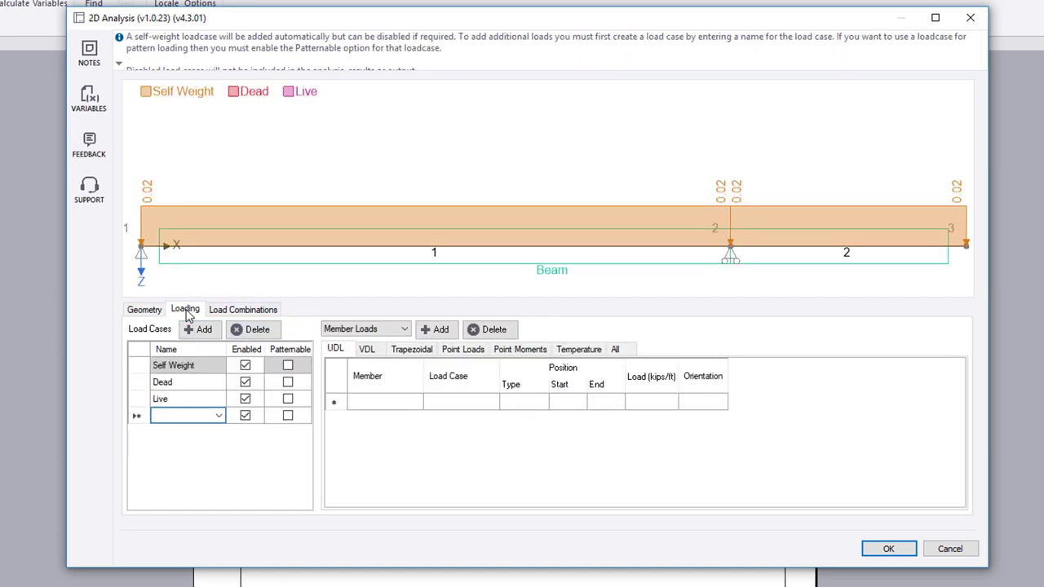
{"action": "left_click", "coordinate": [219, 415]}
{"action": "left_click", "coordinate": [217, 430]}
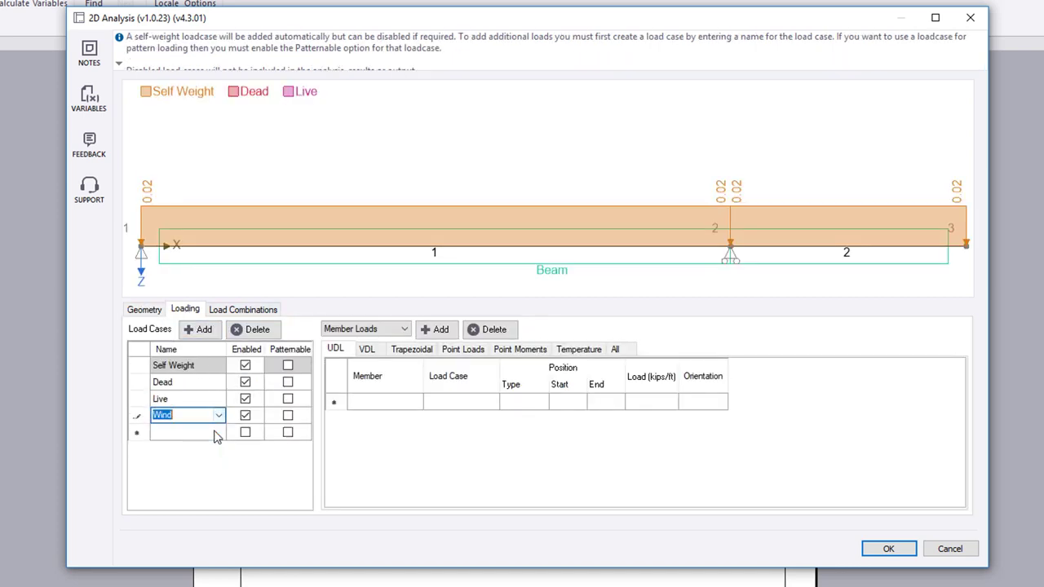
{"action": "left_click", "coordinate": [209, 433]}
{"action": "type", "text": "MEP"}
{"action": "left_click", "coordinate": [184, 453]}
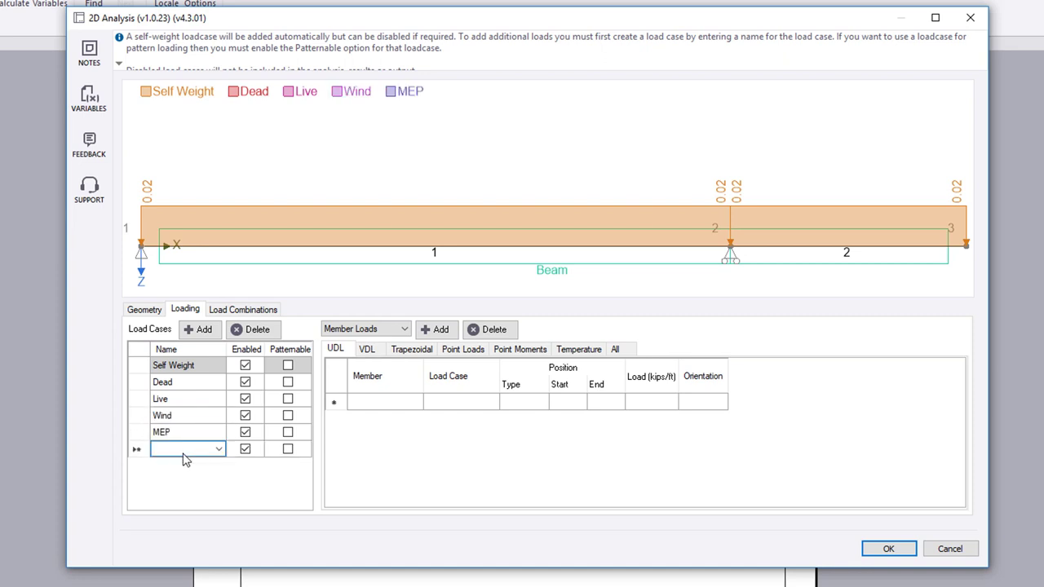
Select the Dead load case and choose Member Loads as the load type.
{"action": "left_click", "coordinate": [145, 382]}
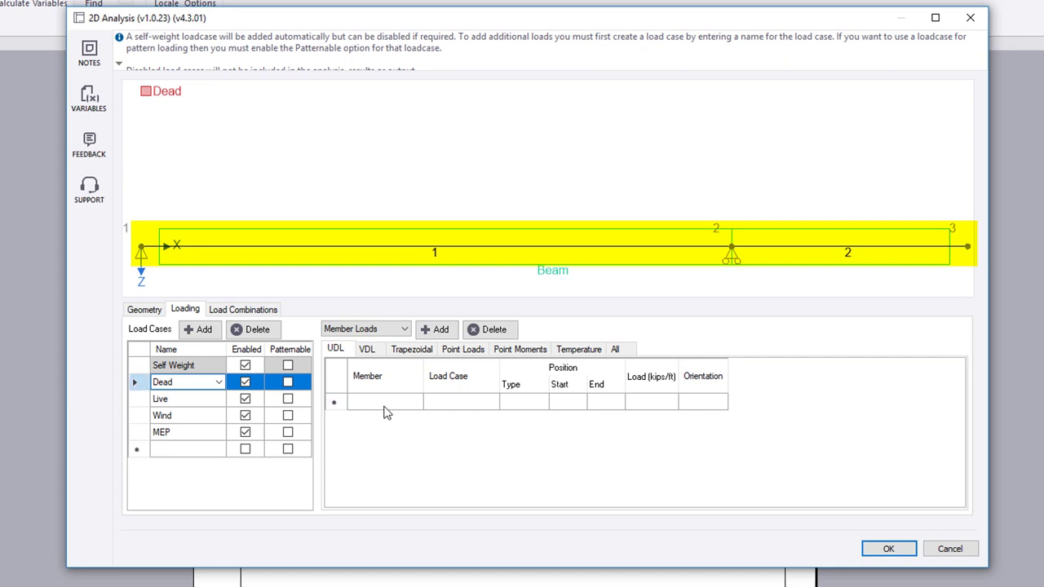
{"action": "left_click", "coordinate": [405, 330]}
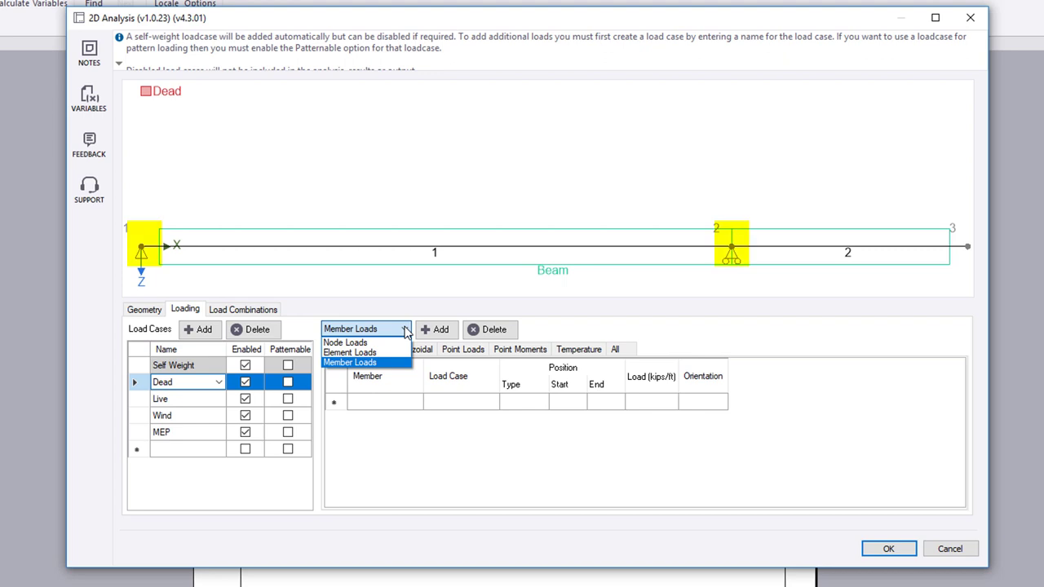
{"action": "left_click", "coordinate": [399, 362]}
Add a full-length 0.25 kips/ft Dead UDL on the beam.
{"action": "left_click", "coordinate": [407, 403]}
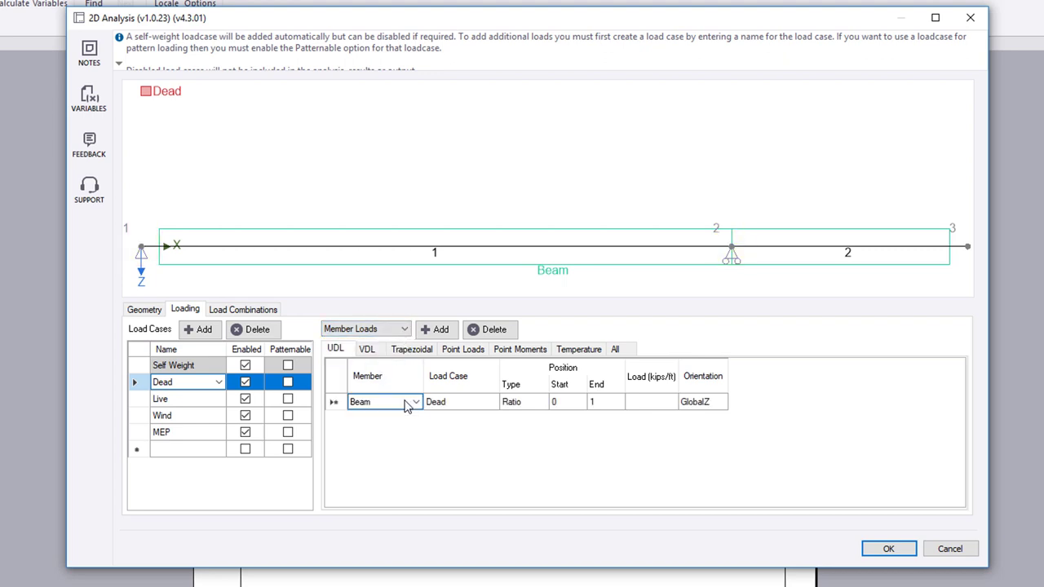
{"action": "left_click", "coordinate": [640, 402]}
{"action": "type", "text": "0.25"}
{"action": "left_click", "coordinate": [419, 423]}
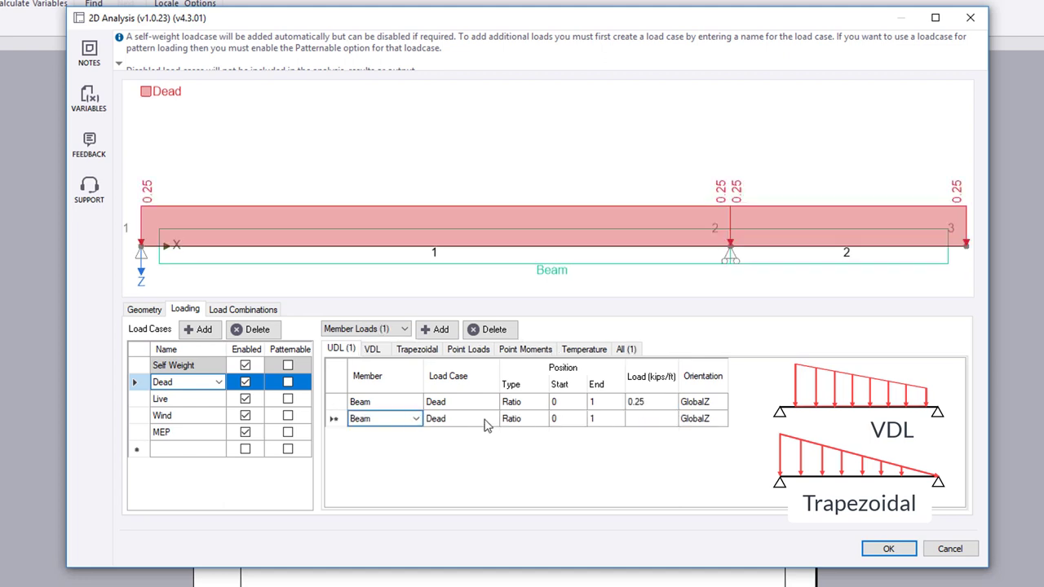
Add a second full-length UDL of 0.6 kips/ft for the Live case.
{"action": "left_click", "coordinate": [491, 421]}
{"action": "left_click", "coordinate": [493, 418]}
{"action": "left_click", "coordinate": [468, 435]}
{"action": "left_click", "coordinate": [657, 420]}
{"action": "type", "text": "0.6"}
{"action": "left_click", "coordinate": [516, 439]}
{"action": "left_click", "coordinate": [149, 414]}
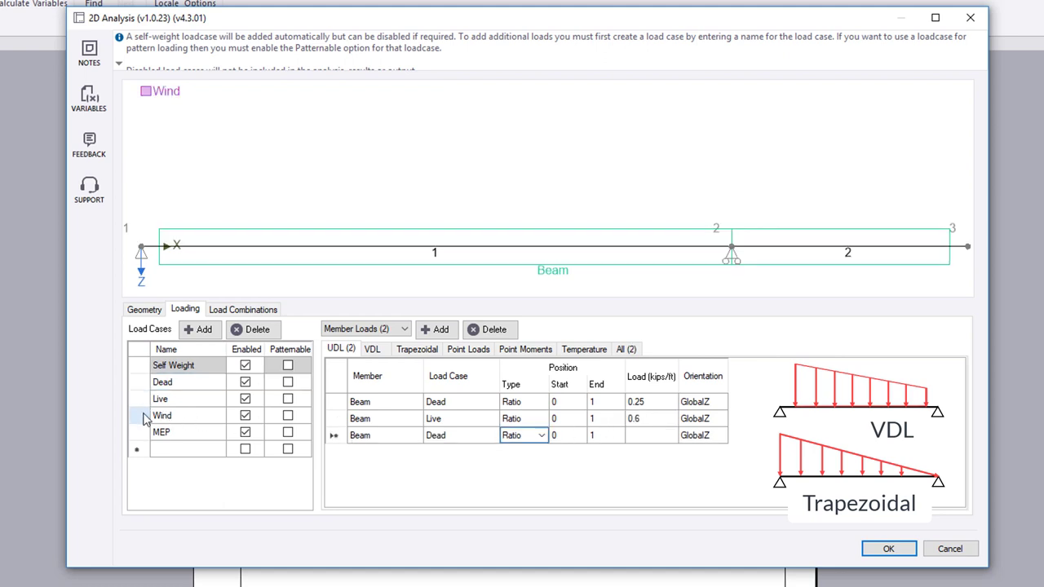
Add a 0.9 kip Wind point load at 0.25 of the span.
{"action": "left_click", "coordinate": [470, 350]}
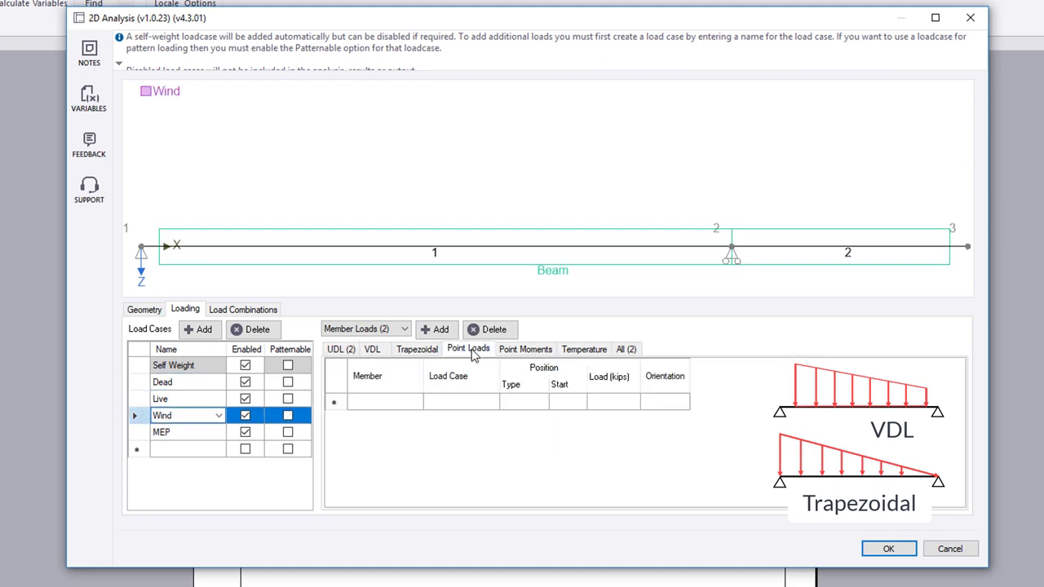
{"action": "left_click", "coordinate": [412, 401]}
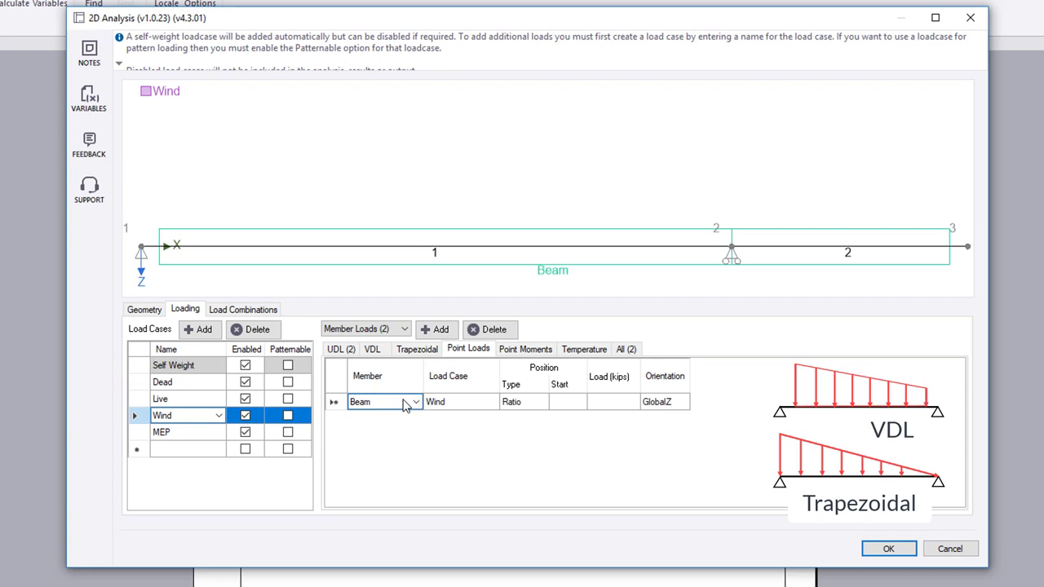
{"action": "left_click", "coordinate": [569, 401]}
{"action": "type", "text": "0.25"}
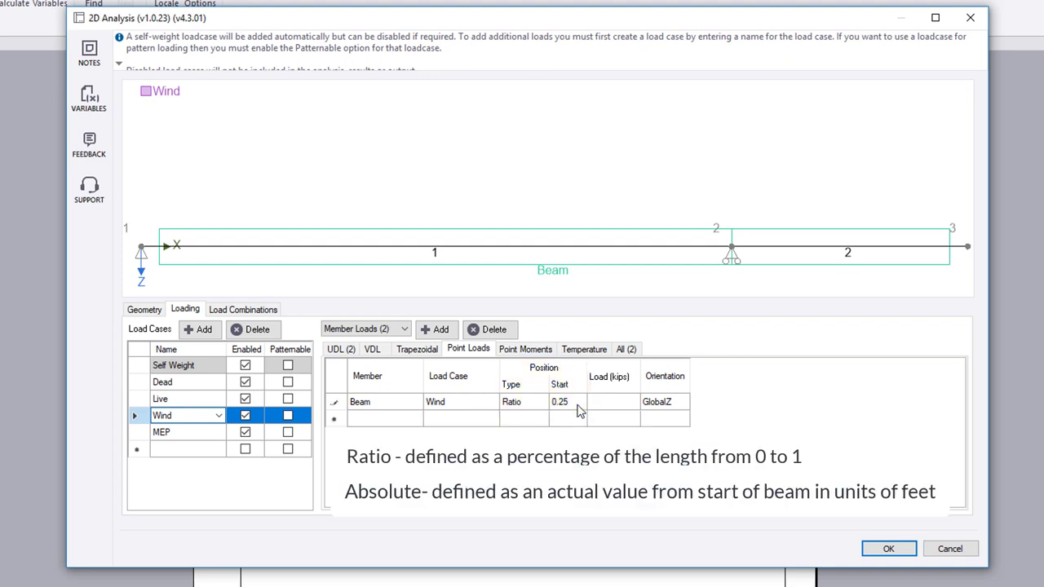
{"action": "key", "text": "Tab"}
{"action": "type", "text": "0.9"}
{"action": "left_click", "coordinate": [481, 419]}
Add a -0.9 kip Wind point load at an absolute position of 10 ft.
{"action": "left_click", "coordinate": [542, 419]}
{"action": "left_click", "coordinate": [522, 446]}
{"action": "left_click", "coordinate": [582, 420]}
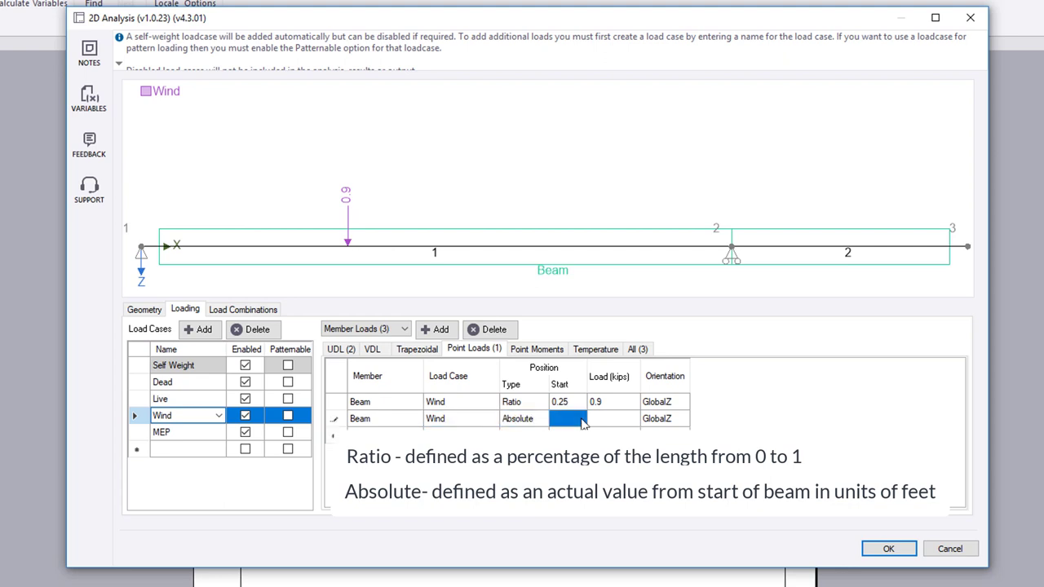
{"action": "type", "text": "10"}
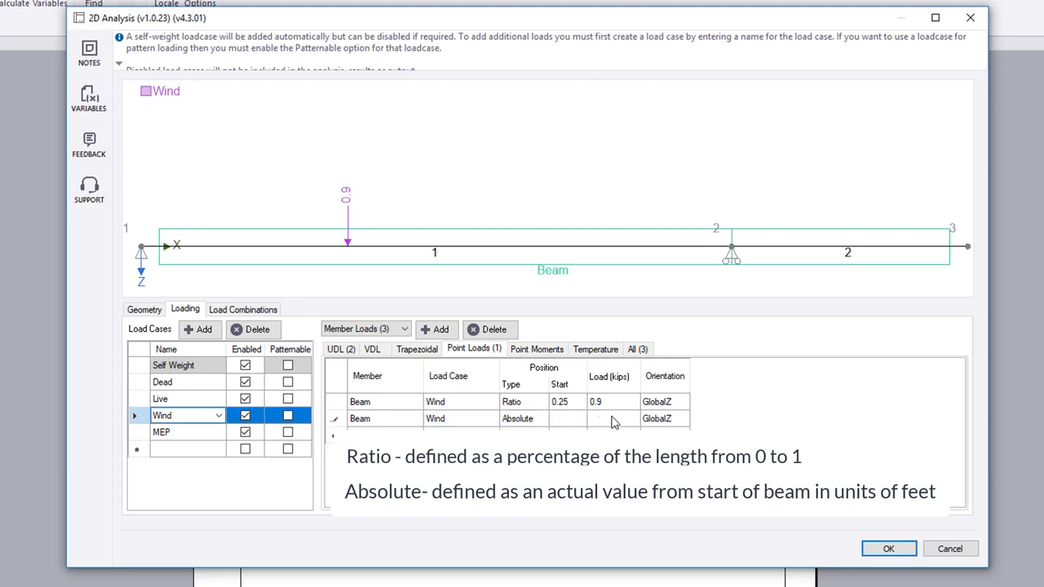
{"action": "left_click", "coordinate": [613, 420]}
{"action": "type", "text": "-"}
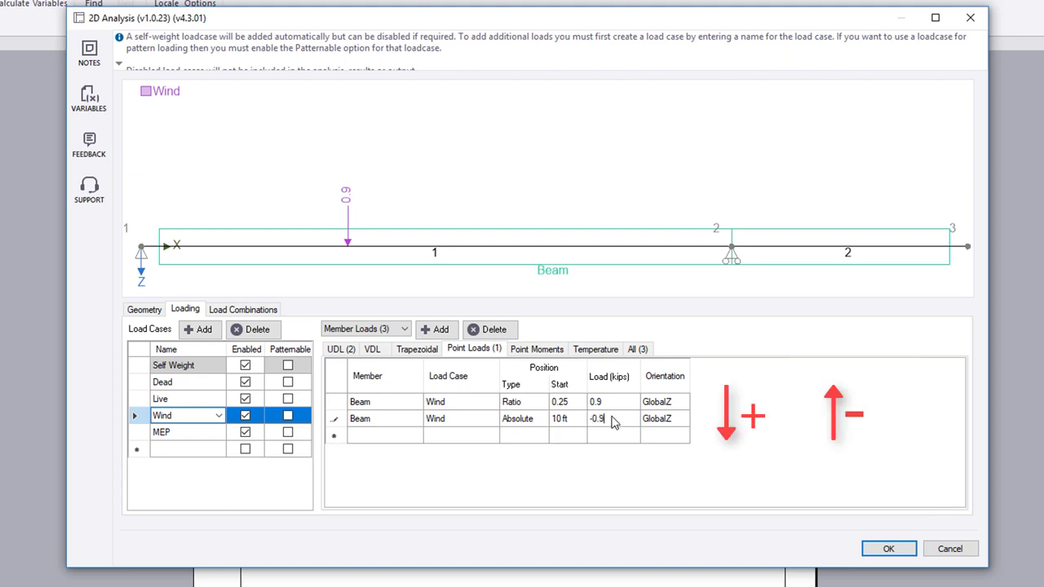
{"action": "type", "text": "0.9"}
{"action": "left_click", "coordinate": [613, 441]}
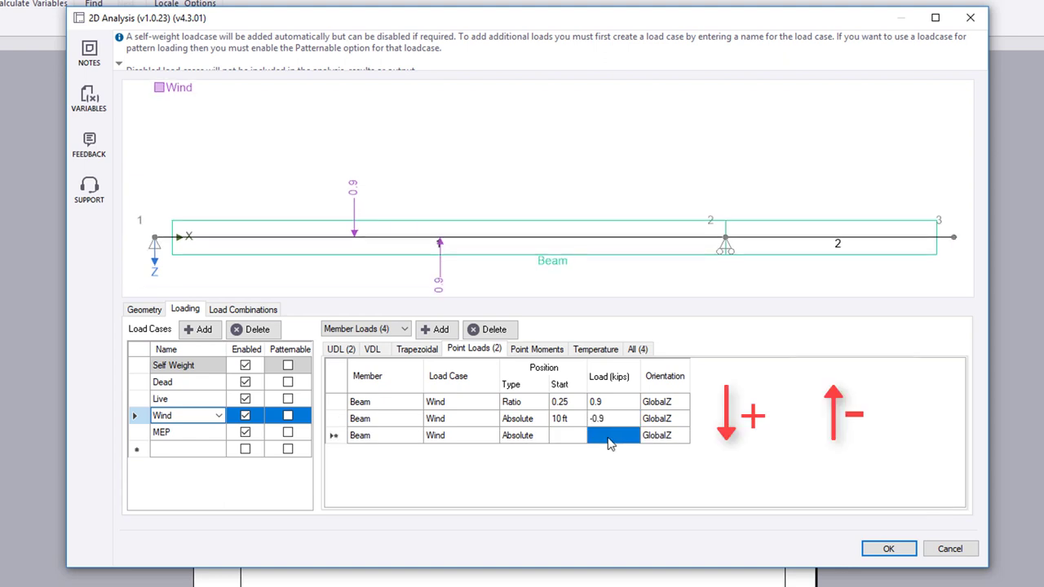
Make the Live load case patternable.
{"action": "left_click", "coordinate": [133, 398]}
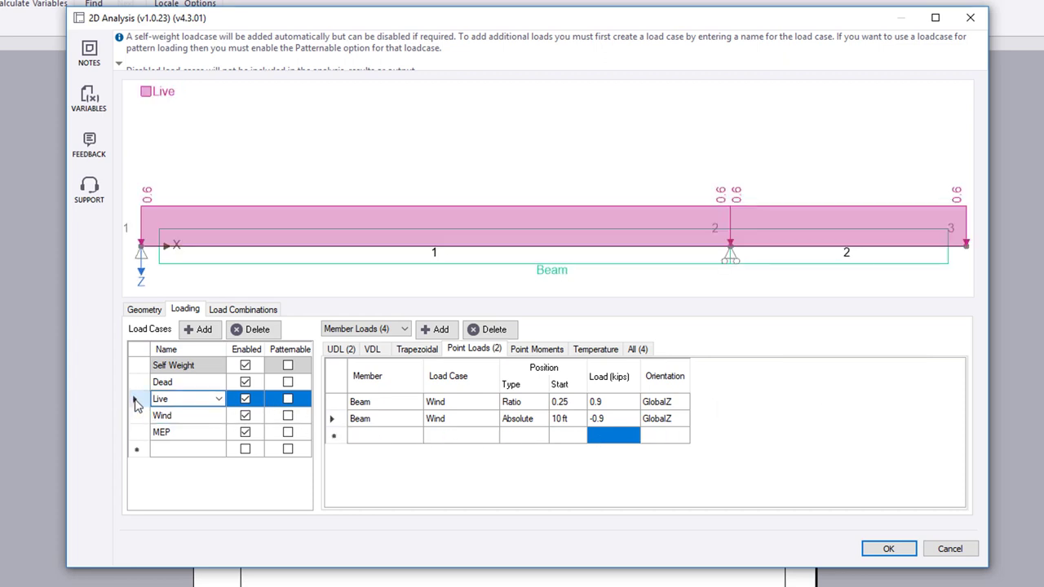
{"action": "left_click", "coordinate": [287, 401]}
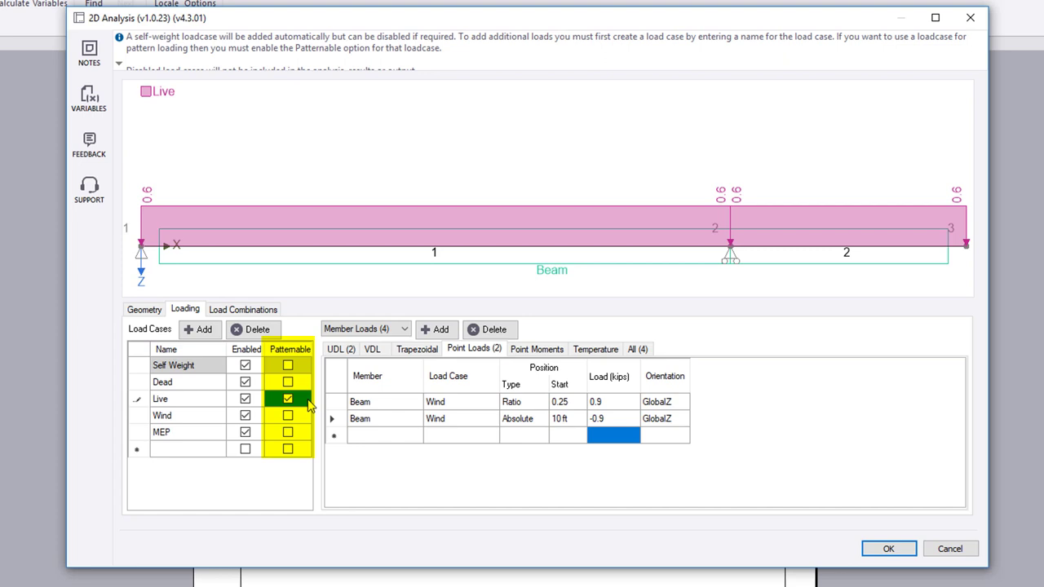
{"action": "left_click", "coordinate": [259, 309]}
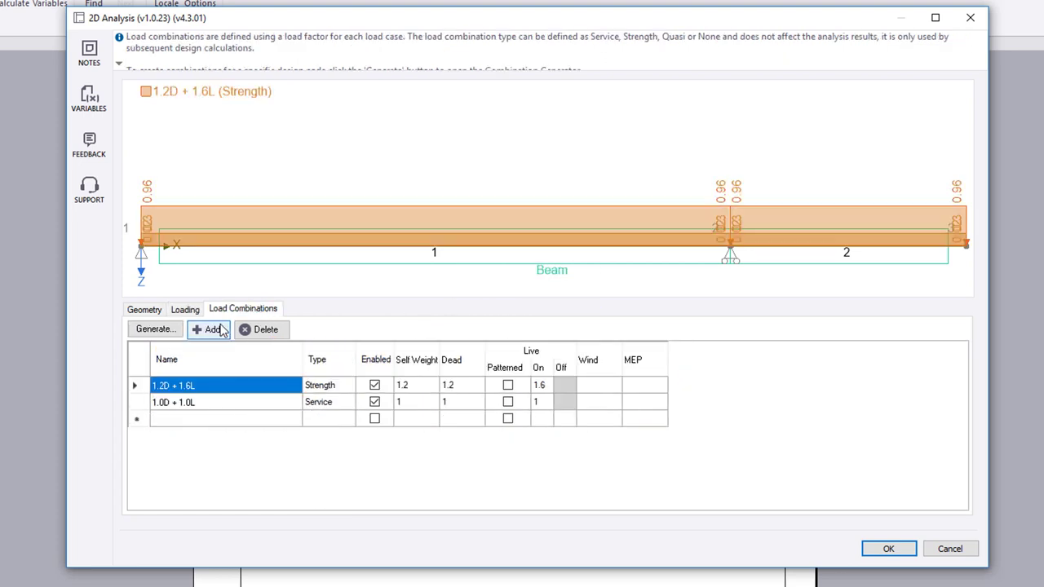
Generate ASCE 7 - LRFD combinations 1.2D+1.0L+0.5Lr+1.0W, 1.0D+0.5L+0.5Lr+0.7W and 0.9D+1.0W.
{"action": "left_click", "coordinate": [152, 329]}
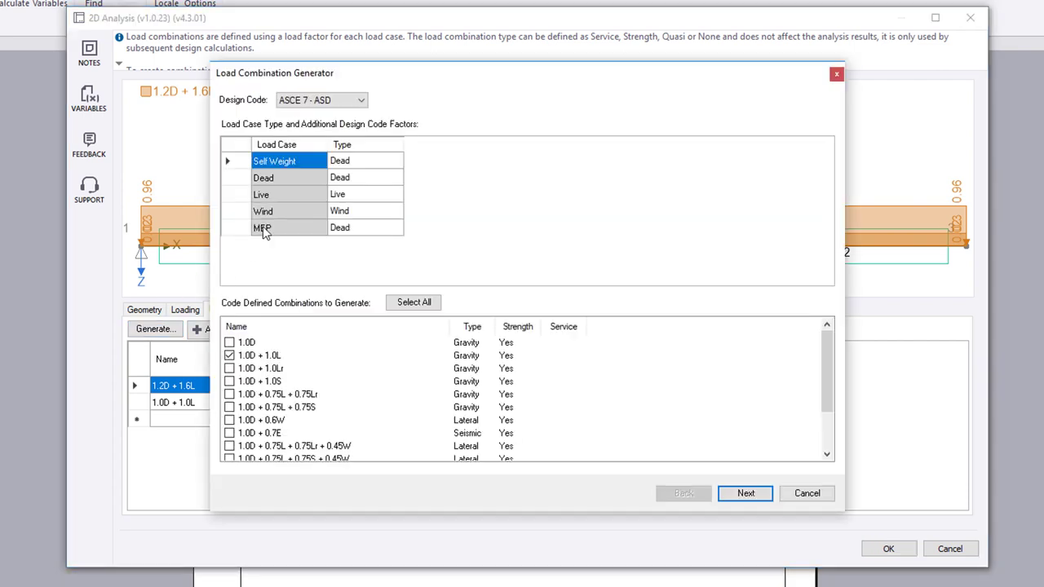
{"action": "left_click", "coordinate": [350, 100]}
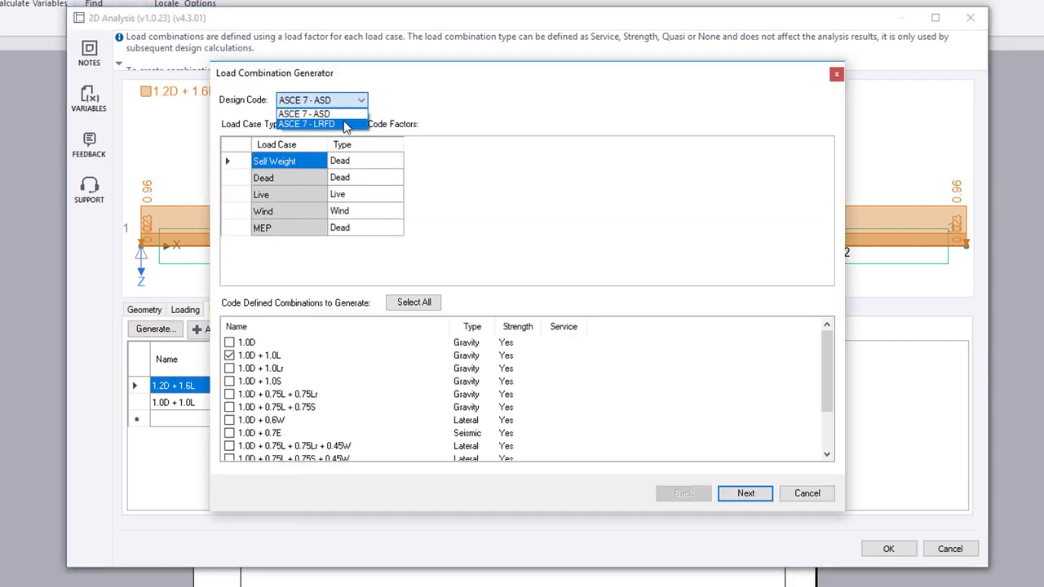
{"action": "left_click", "coordinate": [346, 124]}
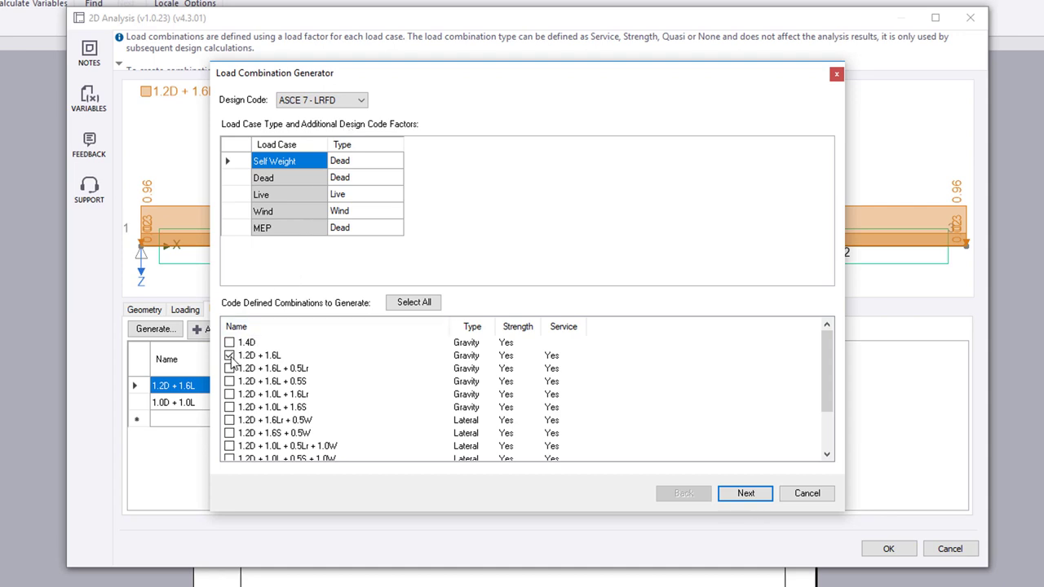
{"action": "left_click", "coordinate": [230, 446]}
{"action": "left_click_drag", "start_coordinate": [827, 400], "coordinate": [833, 459]}
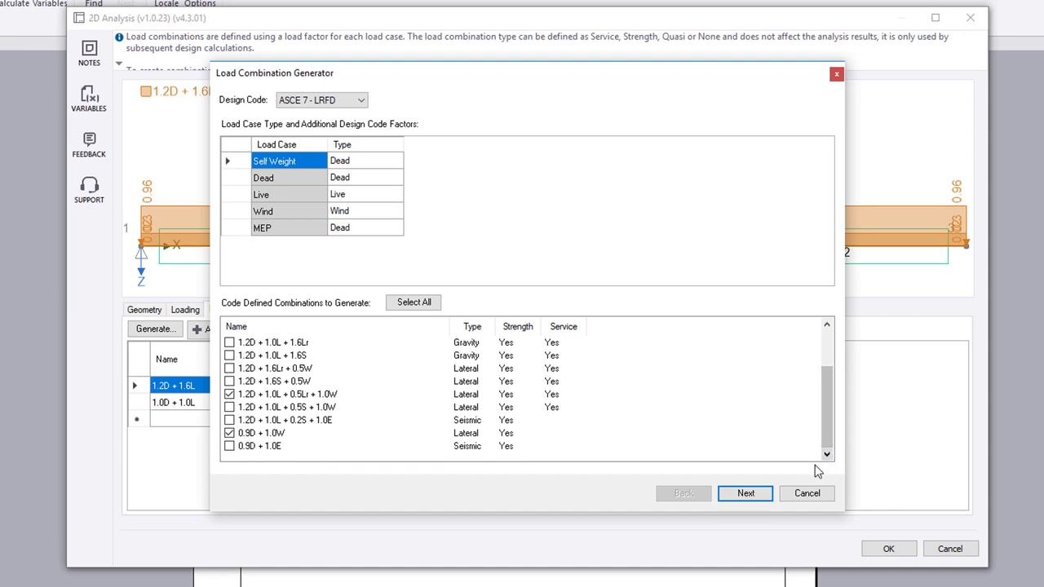
{"action": "left_click", "coordinate": [761, 495]}
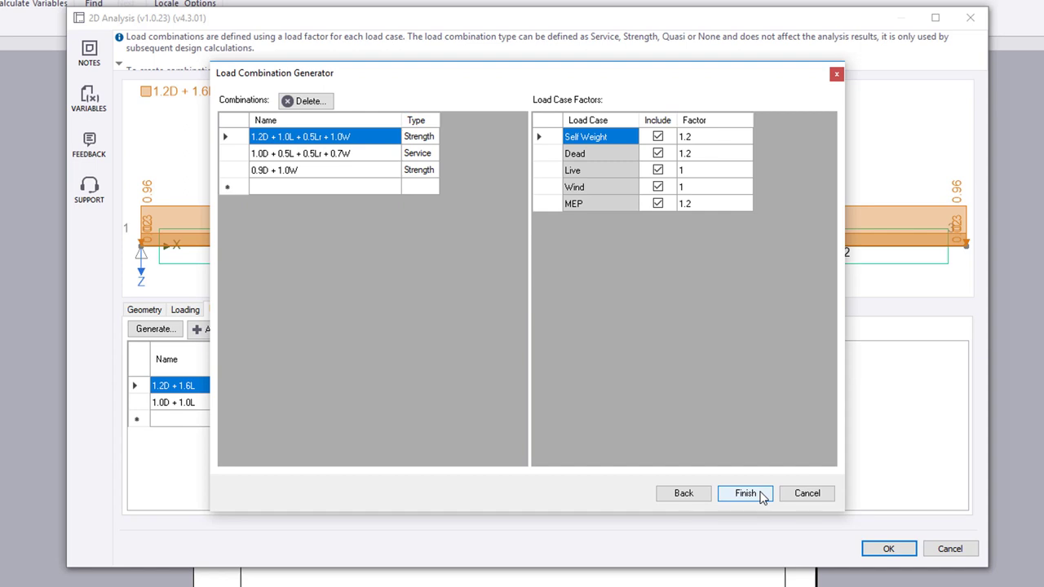
{"action": "left_click", "coordinate": [762, 495]}
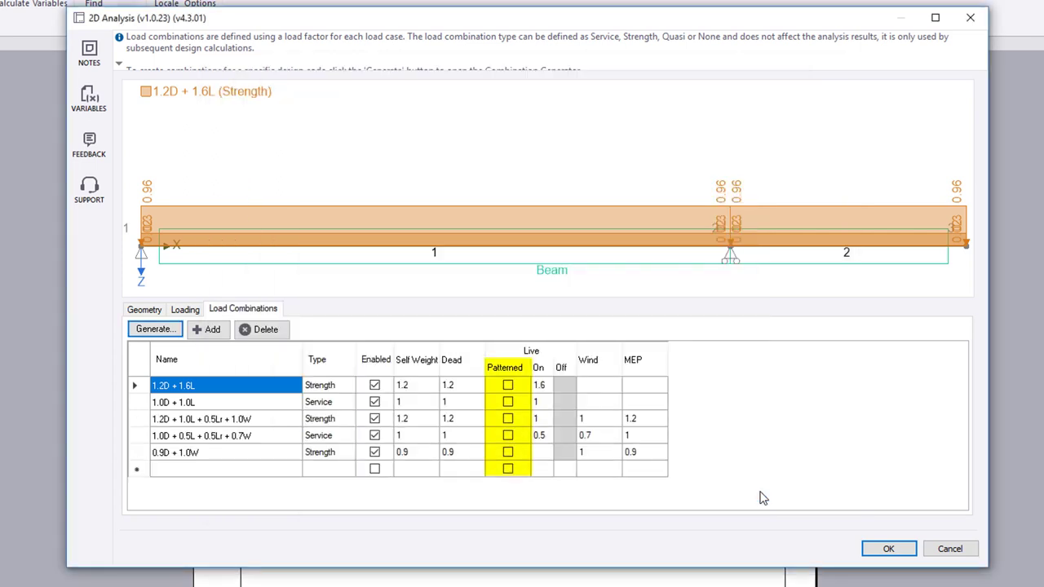
Tick Live Patterned for the 1.2D + 1.6L combination.
{"action": "left_click", "coordinate": [509, 387]}
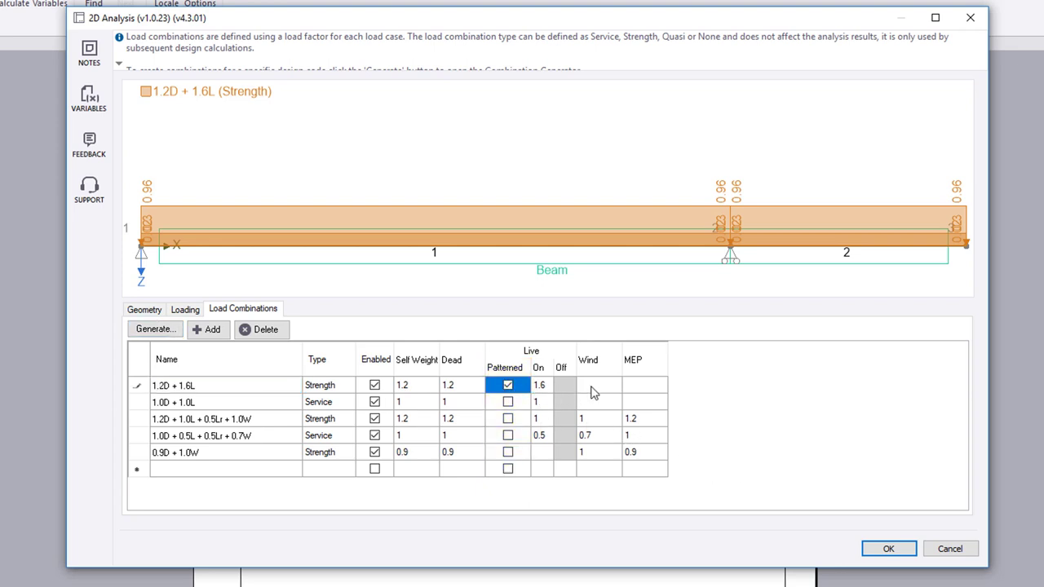
Give the 1.0D + 1.0L service combination a 0.75 in deflection limit, keeping span/360.
{"action": "left_click", "coordinate": [888, 549]}
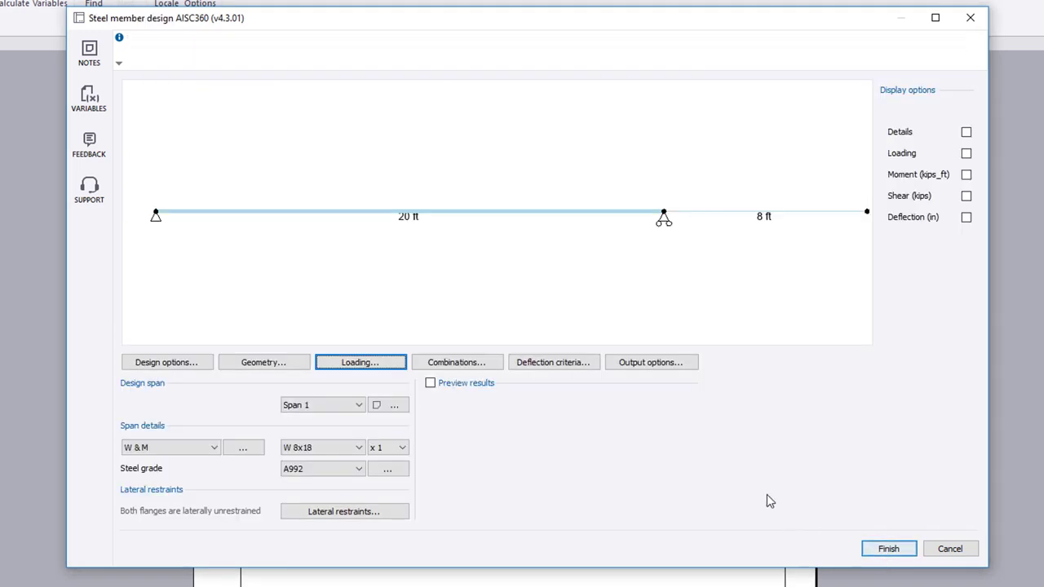
{"action": "left_click", "coordinate": [517, 359]}
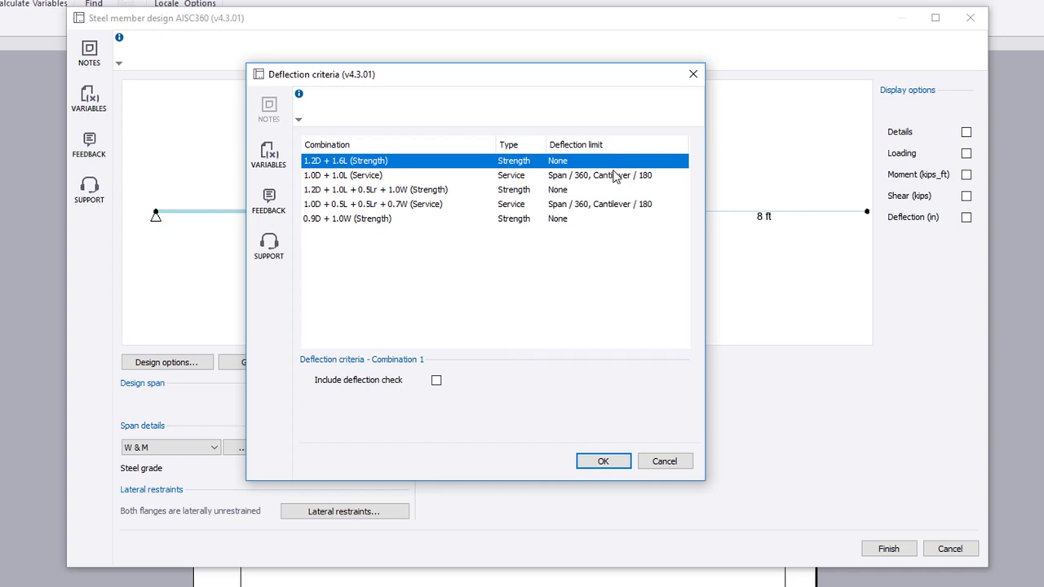
{"action": "left_click", "coordinate": [614, 176]}
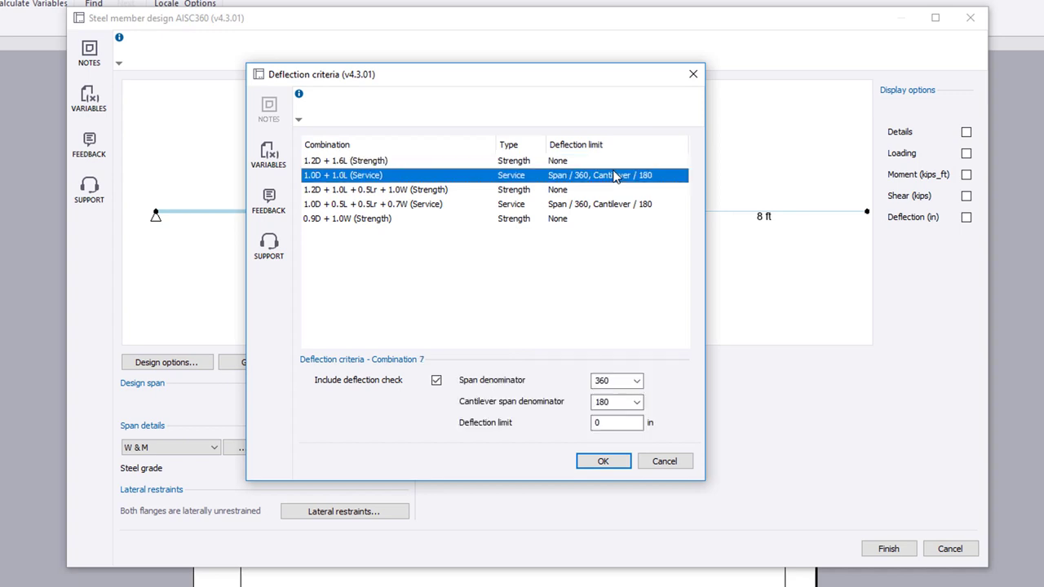
{"action": "left_click", "coordinate": [637, 381]}
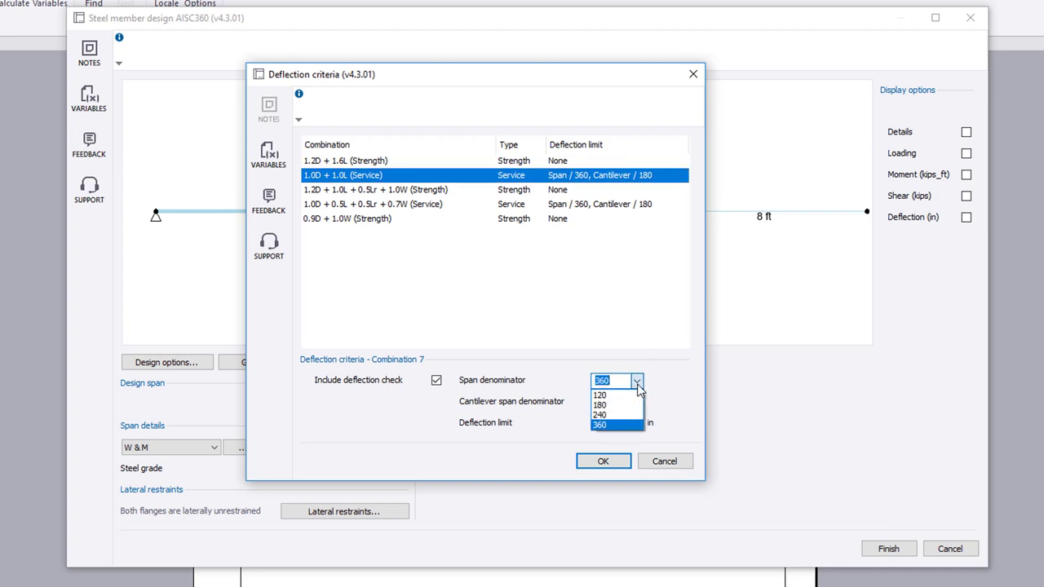
{"action": "left_click", "coordinate": [637, 382]}
{"action": "key", "text": "Tab"}
{"action": "key", "text": "Tab"}
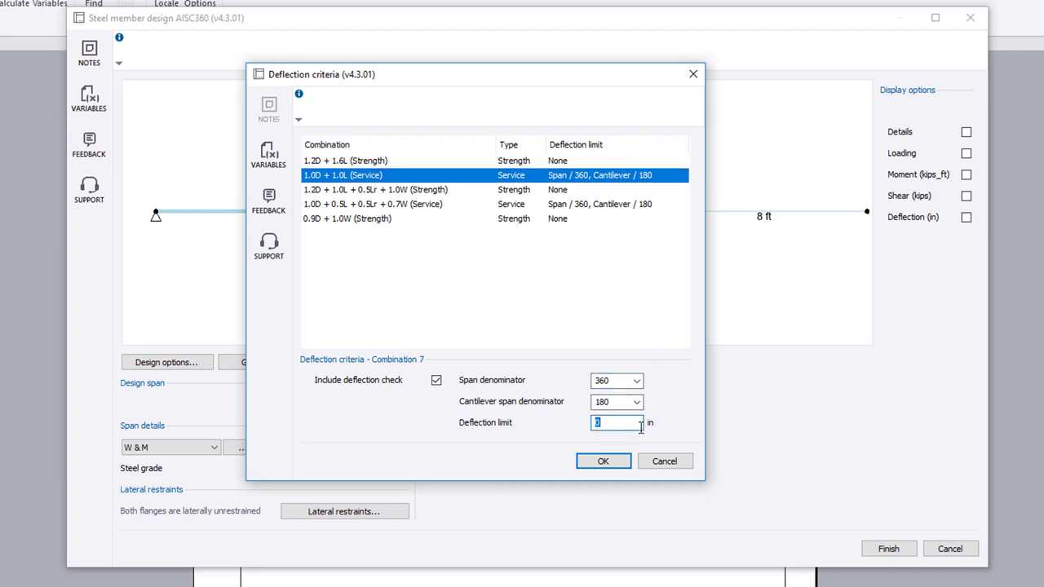
{"action": "type", "text": "0.75"}
{"action": "left_click", "coordinate": [603, 460]}
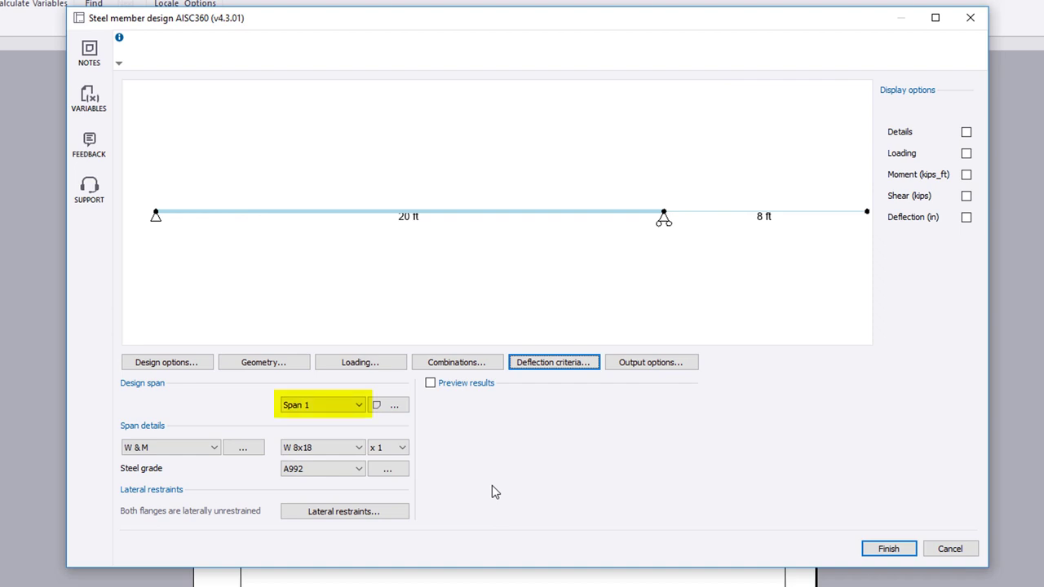
Add top-flange-only lateral restraints at a regular 4 ft spacing along span 1.
{"action": "left_click", "coordinate": [356, 514]}
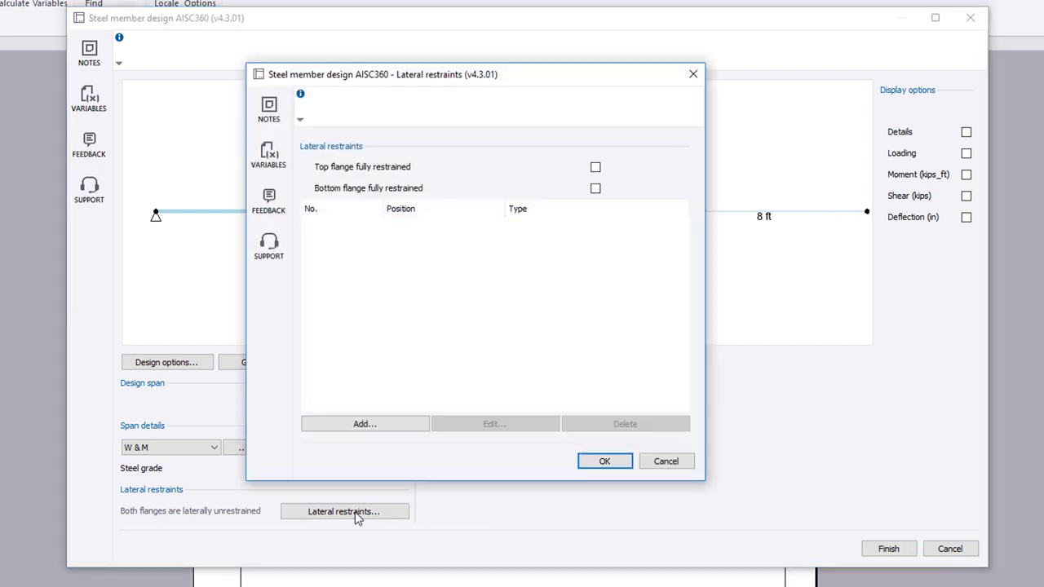
{"action": "left_click", "coordinate": [595, 167]}
{"action": "left_click", "coordinate": [596, 168]}
{"action": "left_click", "coordinate": [375, 427]}
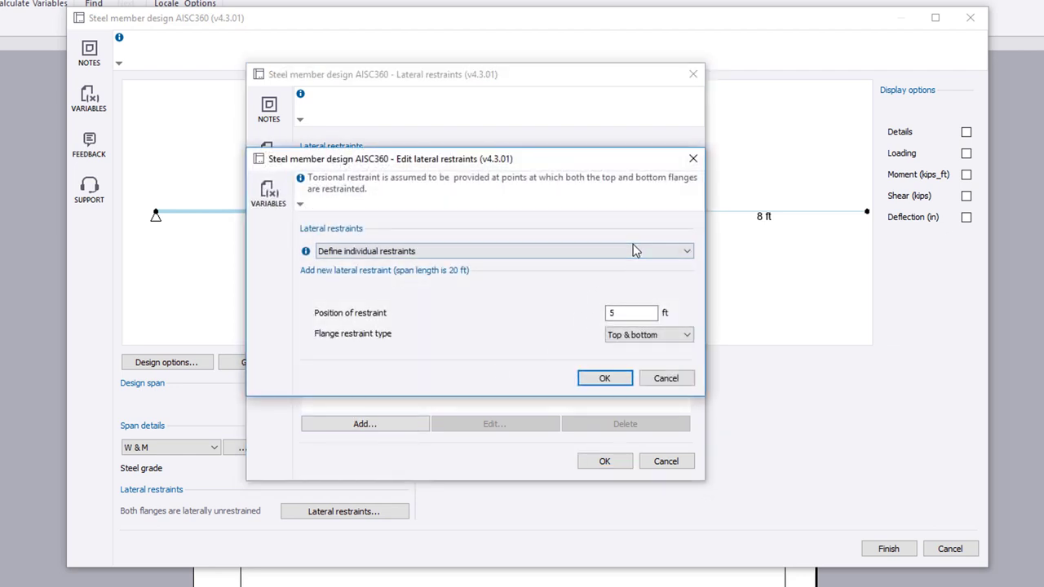
{"action": "left_click", "coordinate": [636, 250]}
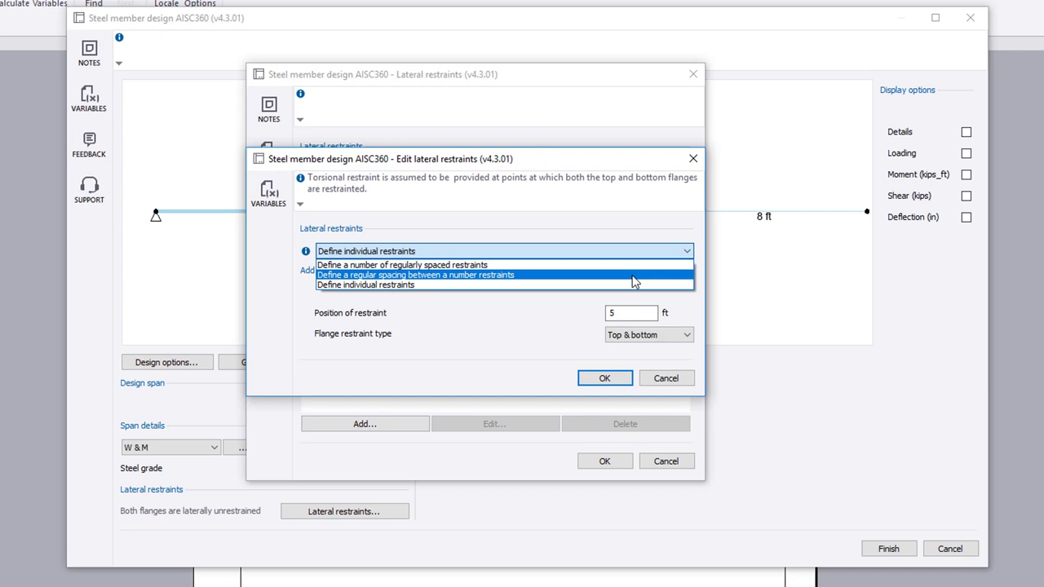
{"action": "left_click", "coordinate": [634, 275]}
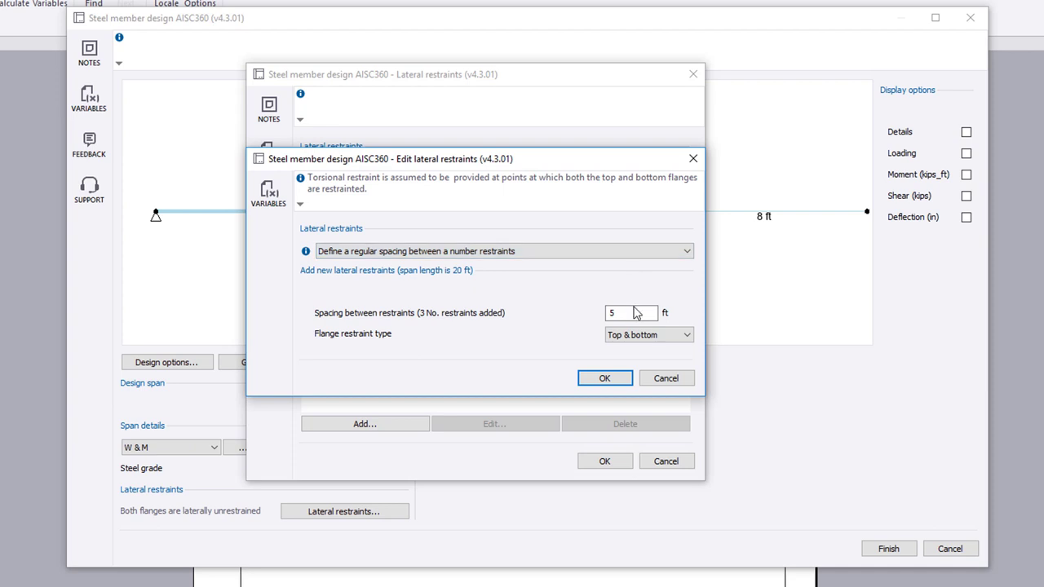
{"action": "double_click", "coordinate": [637, 312]}
{"action": "type", "text": "4"}
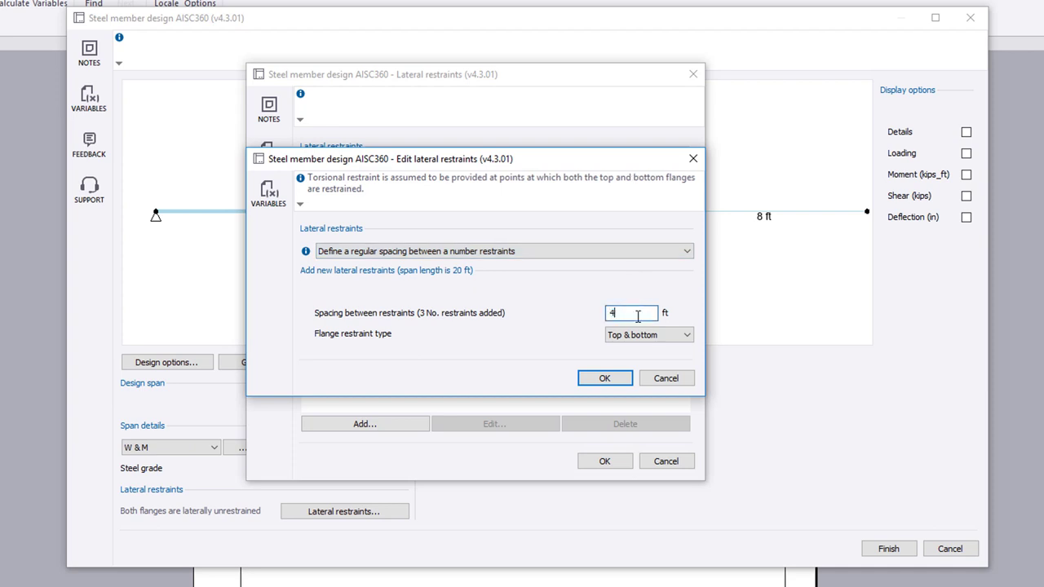
{"action": "left_click", "coordinate": [642, 335]}
{"action": "left_click", "coordinate": [641, 359]}
{"action": "left_click", "coordinate": [610, 379]}
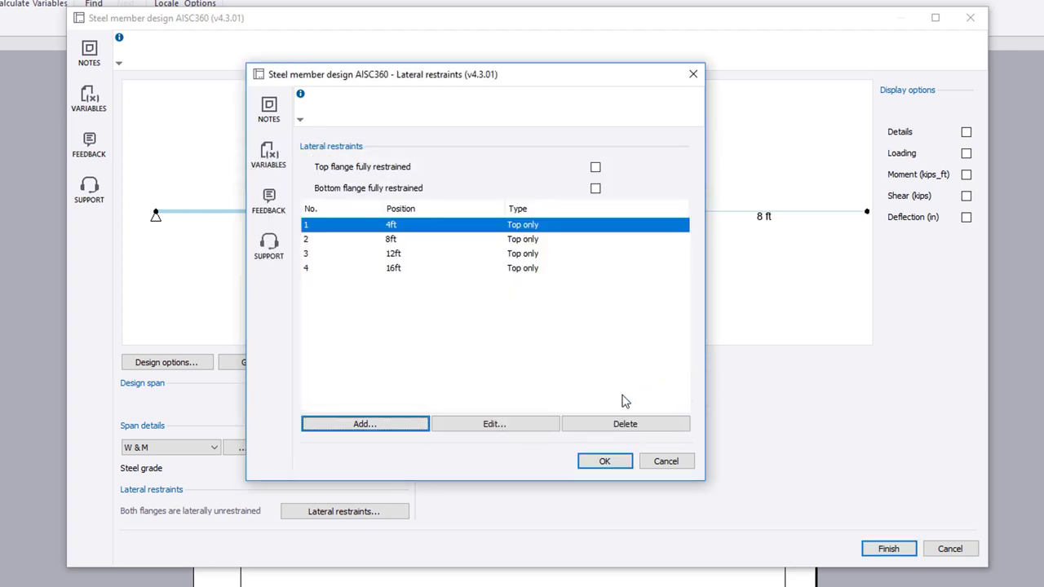
{"action": "left_click", "coordinate": [608, 461]}
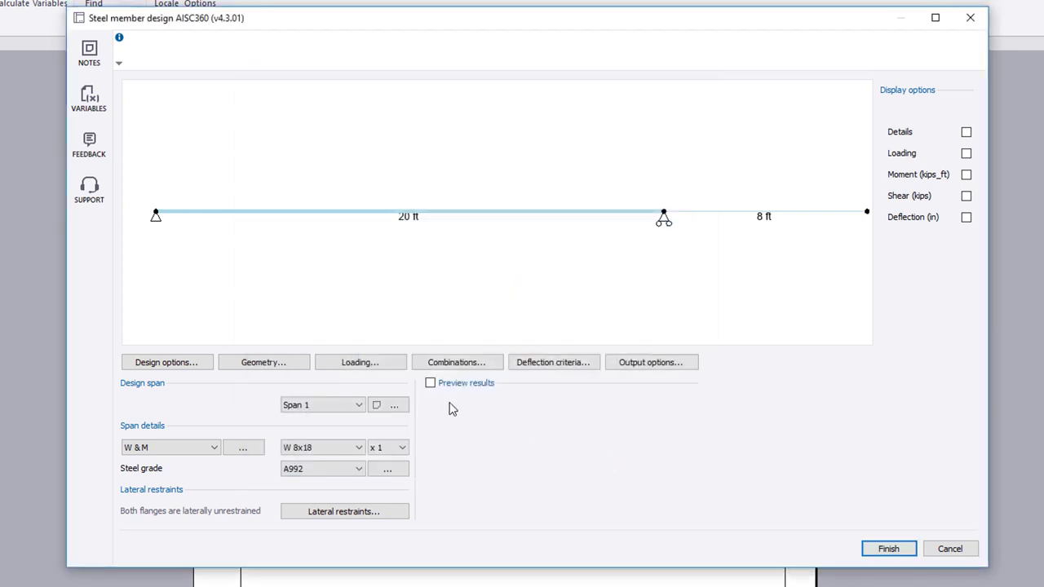
Turn on the results preview and change the span 1 section to W 8x48.
{"action": "left_click", "coordinate": [428, 382]}
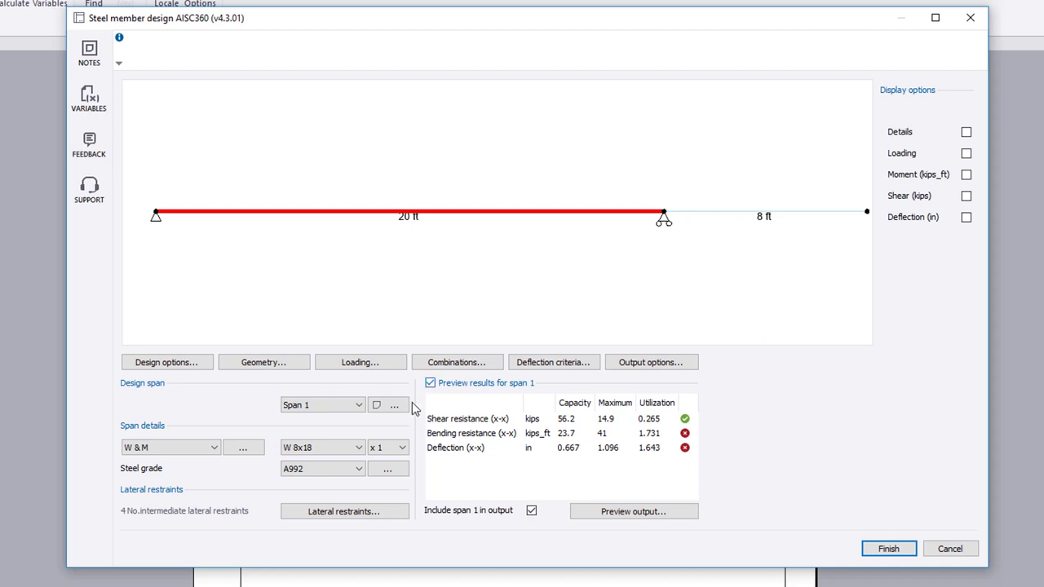
{"action": "left_click", "coordinate": [352, 450]}
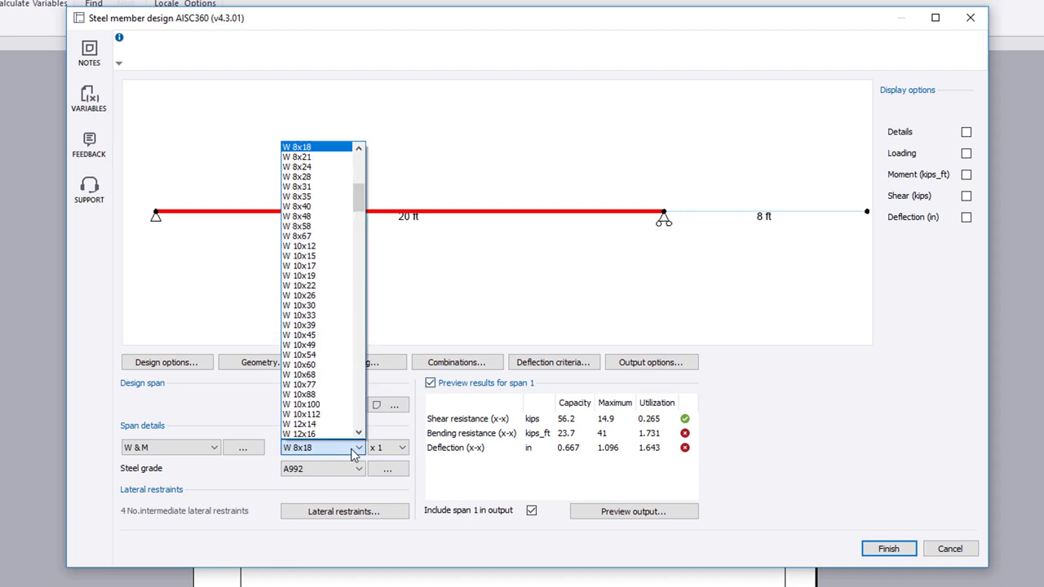
{"action": "left_click", "coordinate": [340, 217]}
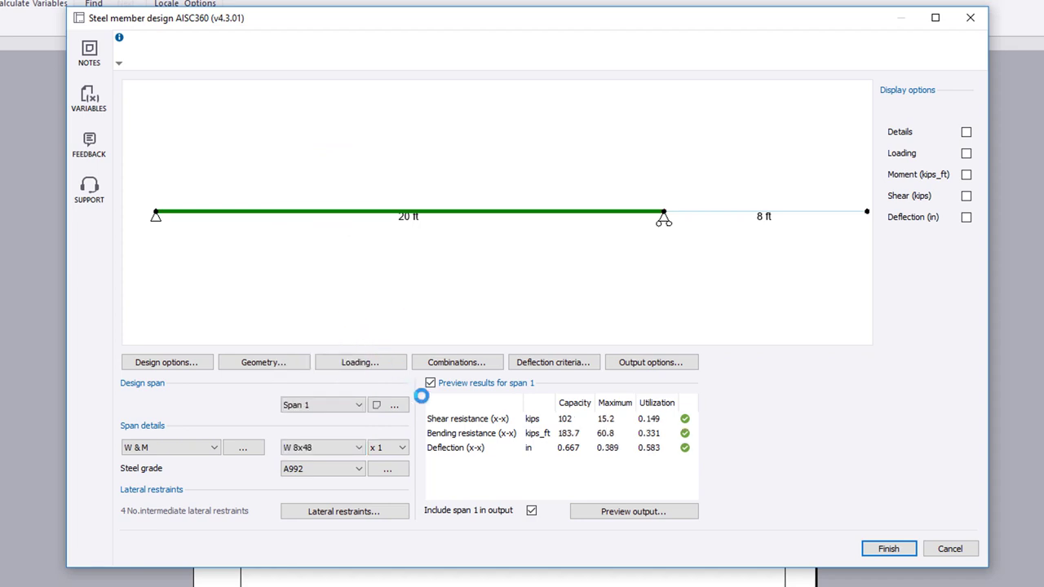
Switch to span 2, keep its W 8x18 section, and leave span 2 included in the output.
{"action": "left_click", "coordinate": [357, 406]}
{"action": "left_click", "coordinate": [344, 428]}
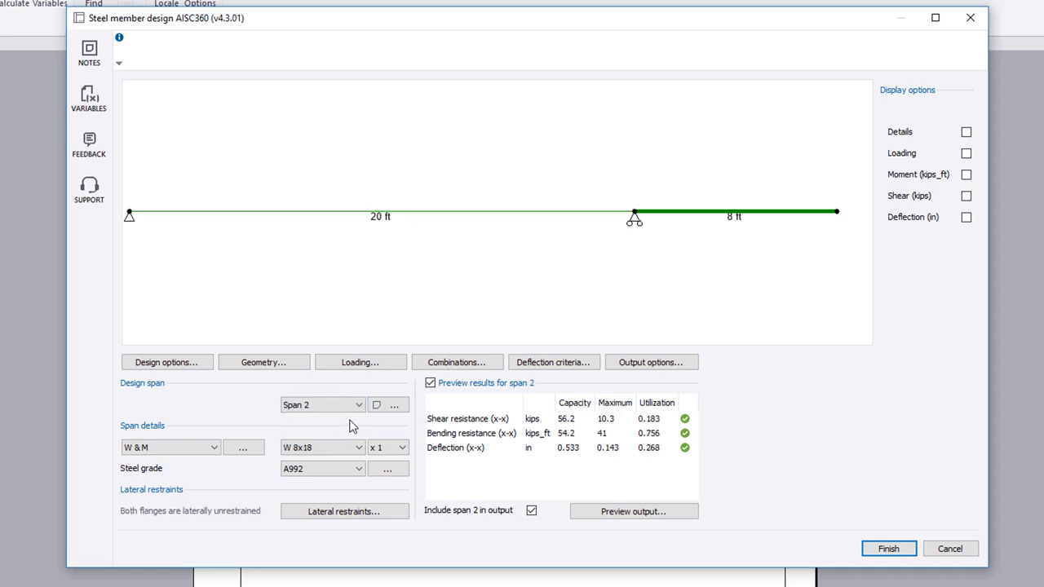
{"action": "left_click", "coordinate": [345, 453]}
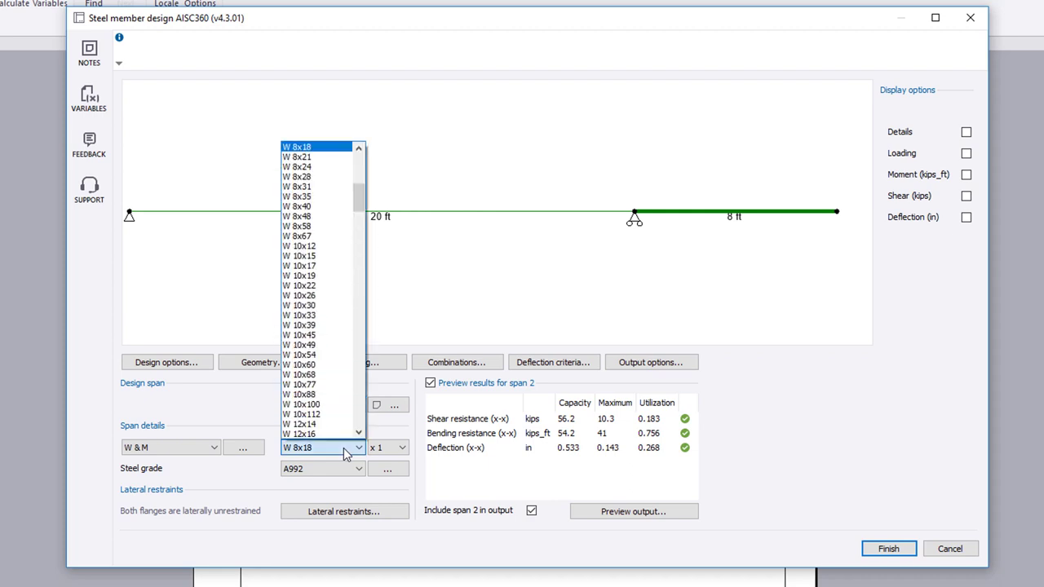
{"action": "left_click", "coordinate": [345, 452]}
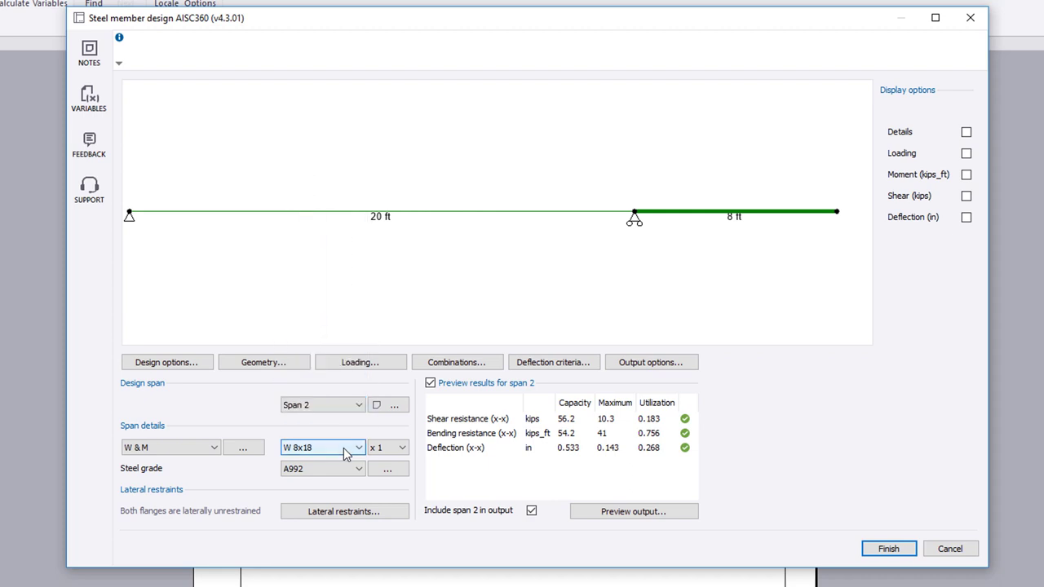
{"action": "left_click", "coordinate": [533, 512]}
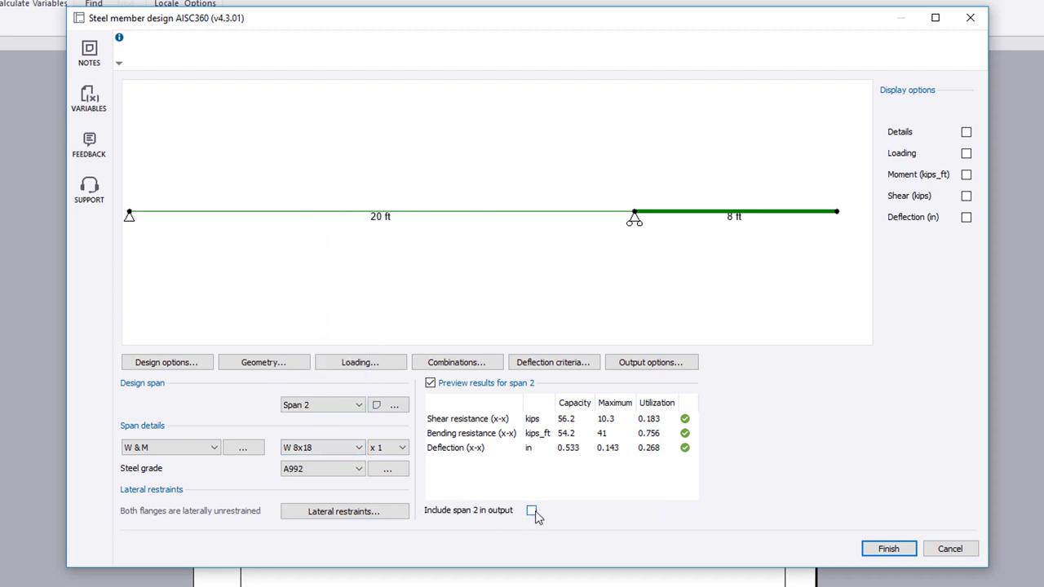
{"action": "left_click", "coordinate": [532, 511]}
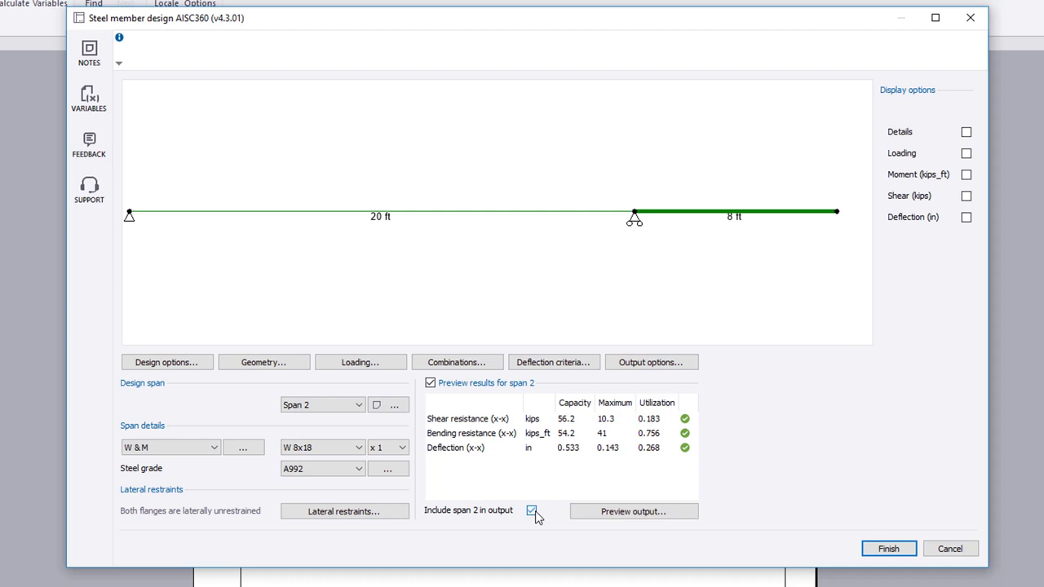
Set the output calculation title to 'Cantilever Beam', drop loading sketches, keep Strength moments, and confirm.
{"action": "left_click", "coordinate": [649, 362]}
{"action": "type", "text": "Cantil"}
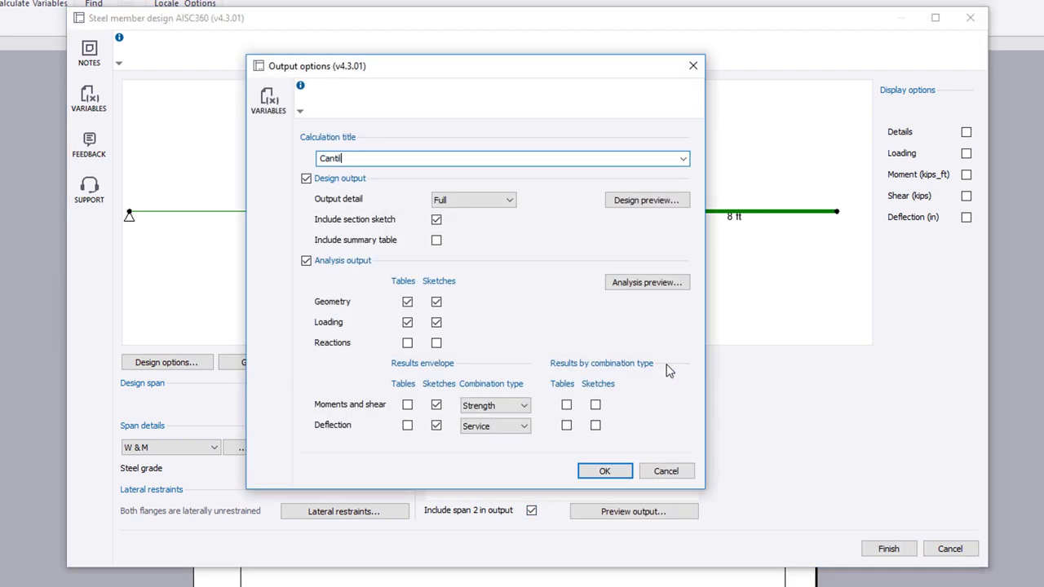
{"action": "type", "text": "ever Beam"}
{"action": "left_click", "coordinate": [436, 324]}
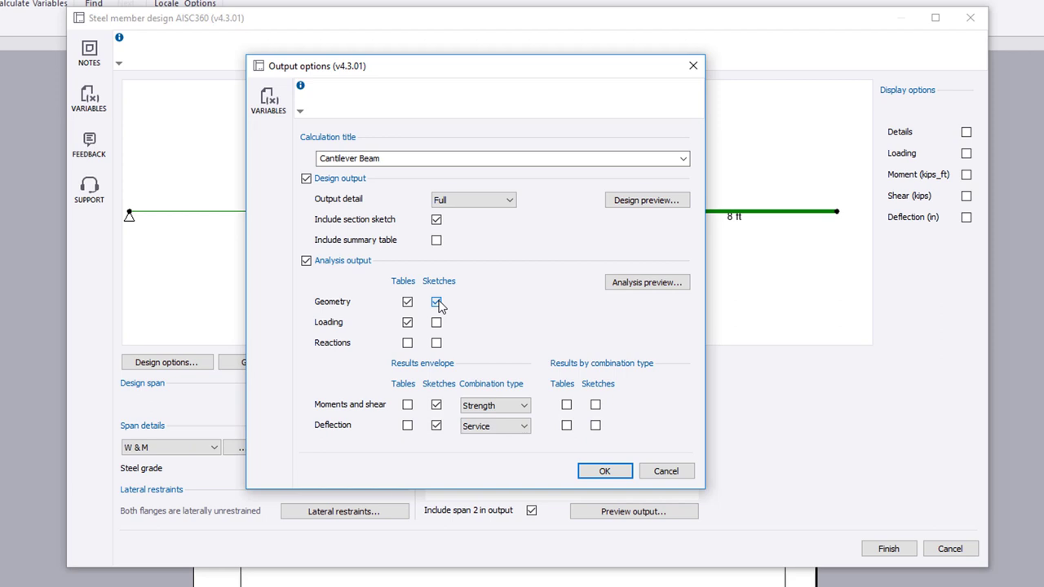
{"action": "left_click", "coordinate": [524, 405]}
{"action": "left_click", "coordinate": [522, 417]}
{"action": "left_click", "coordinate": [621, 471]}
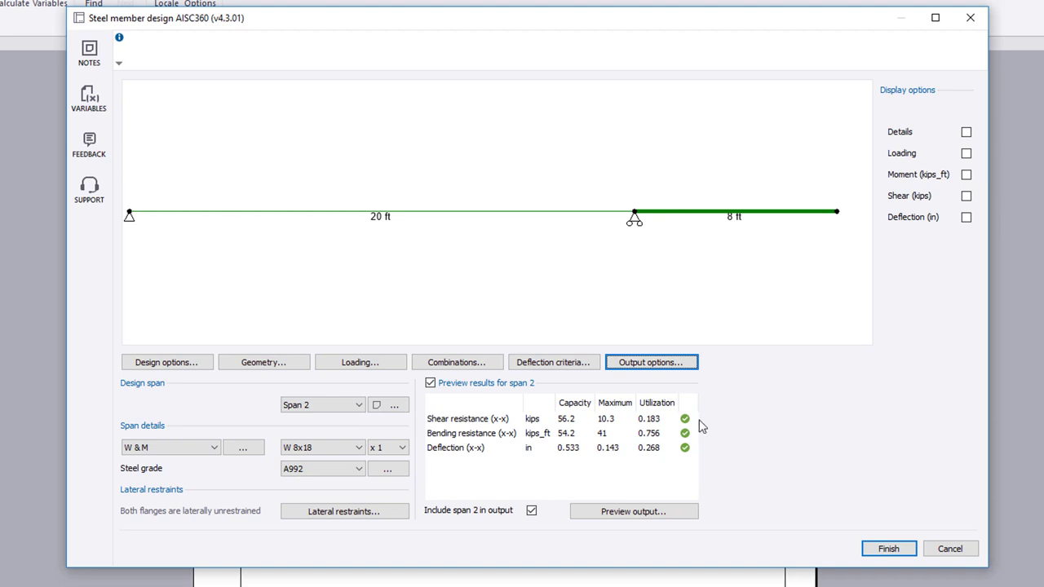
Show the bending moment diagram for the envelope of all load combinations.
{"action": "left_click", "coordinate": [965, 153]}
{"action": "left_click", "coordinate": [966, 153]}
{"action": "left_click", "coordinate": [965, 174]}
{"action": "left_click", "coordinate": [966, 112]}
{"action": "left_click", "coordinate": [965, 147]}
{"action": "left_click", "coordinate": [966, 112]}
{"action": "left_click", "coordinate": [913, 123]}
Display only the deflection diagram along the beam, then preview the span 2 output.
{"action": "left_click", "coordinate": [966, 196]}
{"action": "left_click", "coordinate": [965, 174]}
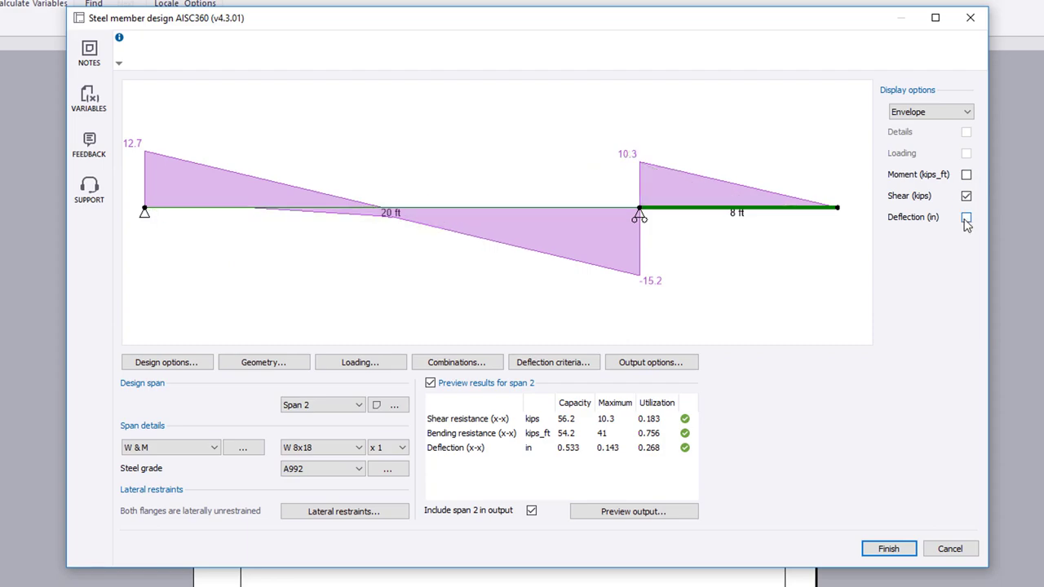
{"action": "left_click", "coordinate": [965, 217]}
{"action": "left_click", "coordinate": [966, 196]}
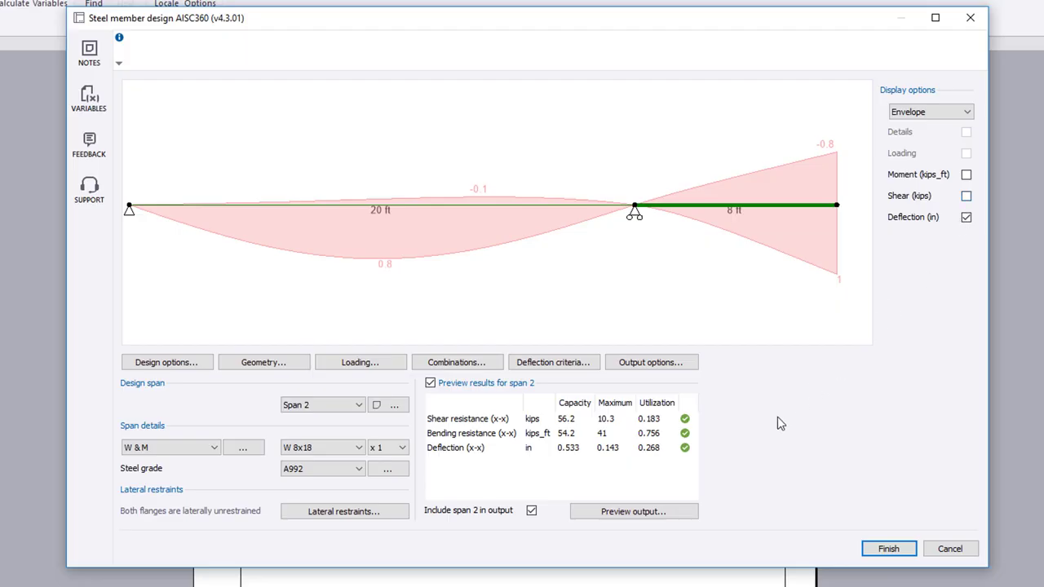
{"action": "left_click", "coordinate": [640, 511]}
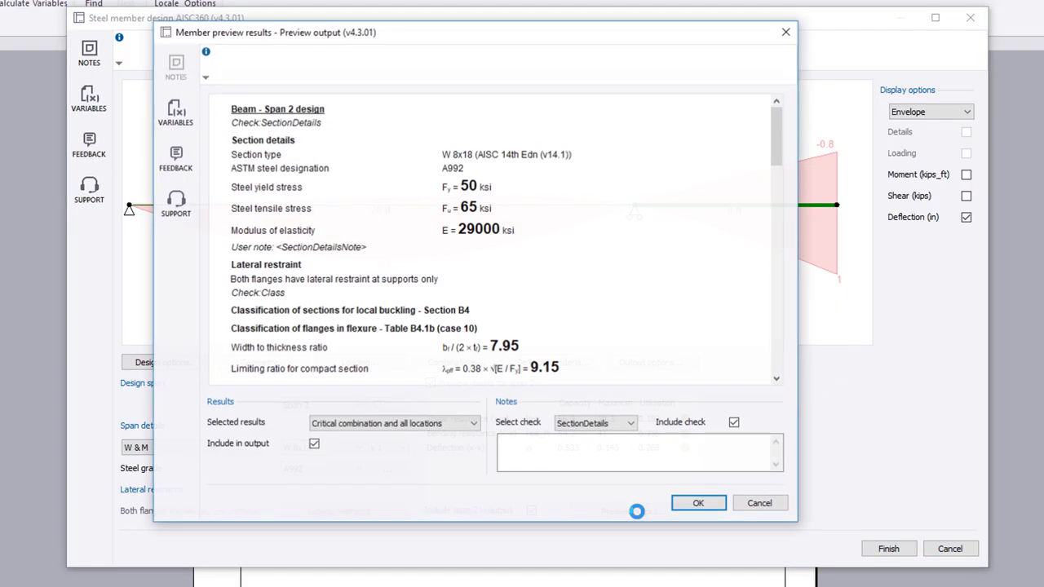
Add the note 'user defined notes' to span 2's Shear_p1 check and accept the preview.
{"action": "left_click", "coordinate": [455, 425]}
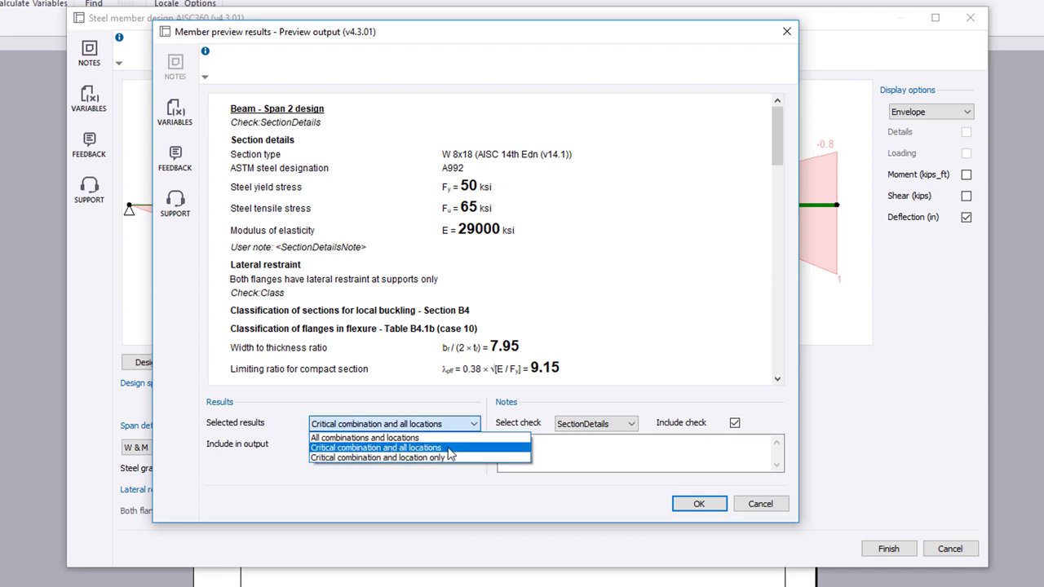
{"action": "left_click", "coordinate": [459, 489]}
{"action": "left_click", "coordinate": [630, 423]}
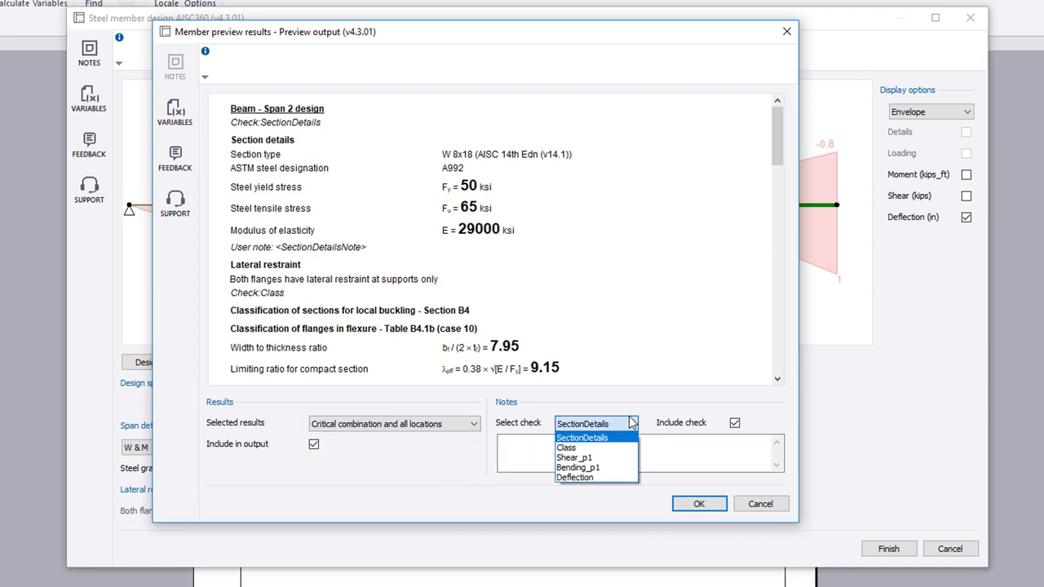
{"action": "left_click", "coordinate": [625, 454]}
{"action": "left_click", "coordinate": [622, 447]}
{"action": "type", "text": "user defined notes"}
{"action": "left_click_drag", "start_coordinate": [779, 110], "coordinate": [779, 202]}
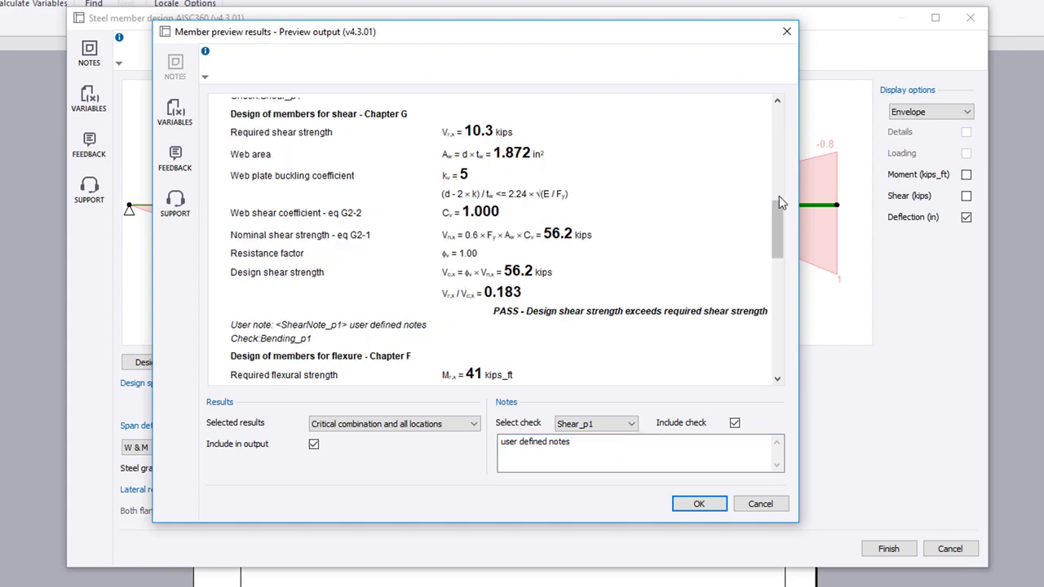
{"action": "left_click", "coordinate": [693, 503]}
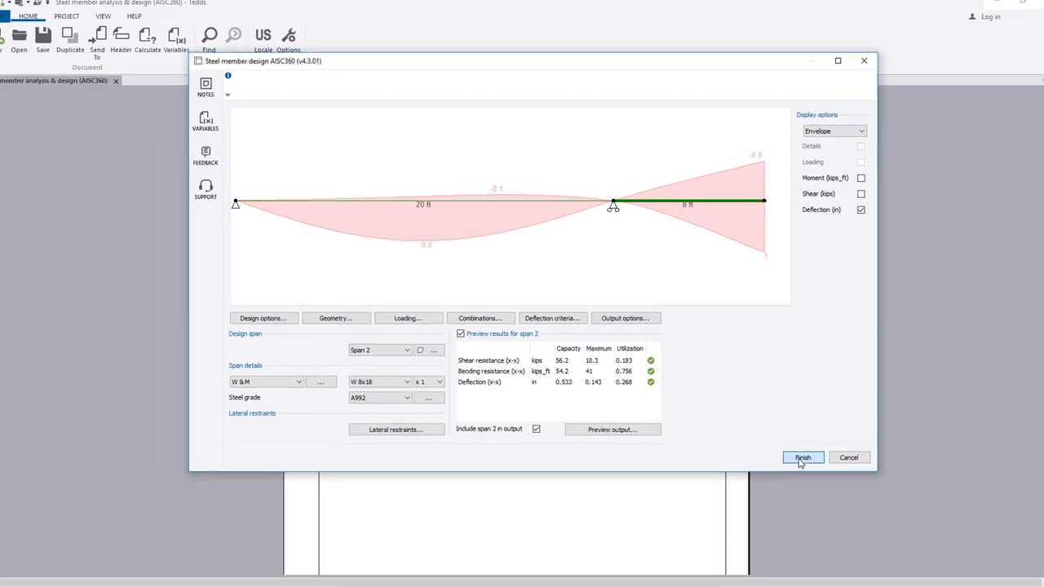
Generate the 8-page Cantilever Beam report and scroll down to span 2's deflection check.
{"action": "left_click", "coordinate": [879, 540]}
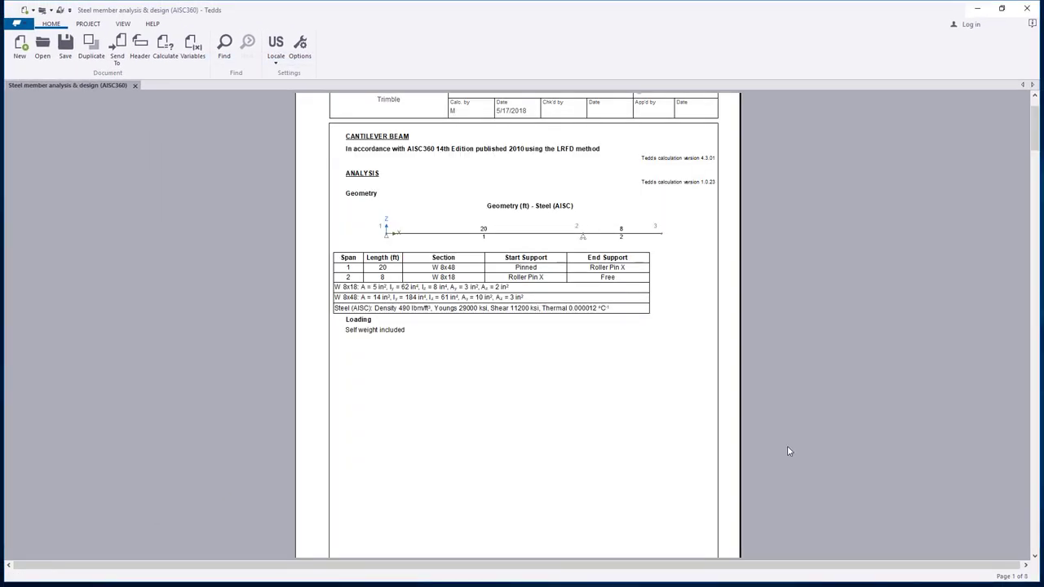
{"action": "scroll", "coordinate": [788, 447], "scroll_direction": "down", "scroll_amount": 15}
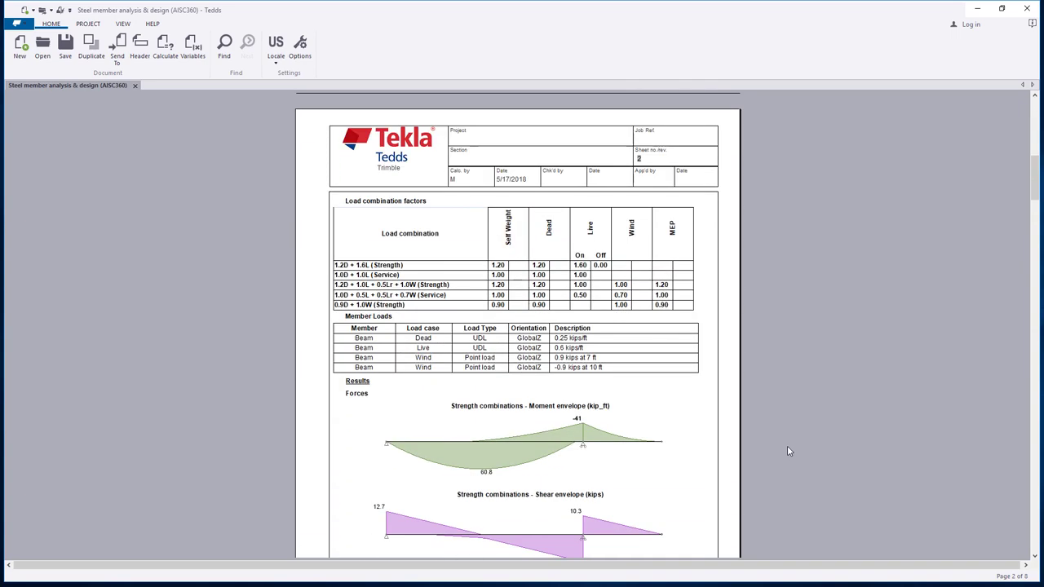
{"action": "scroll", "coordinate": [787, 451], "scroll_direction": "down", "scroll_amount": 15}
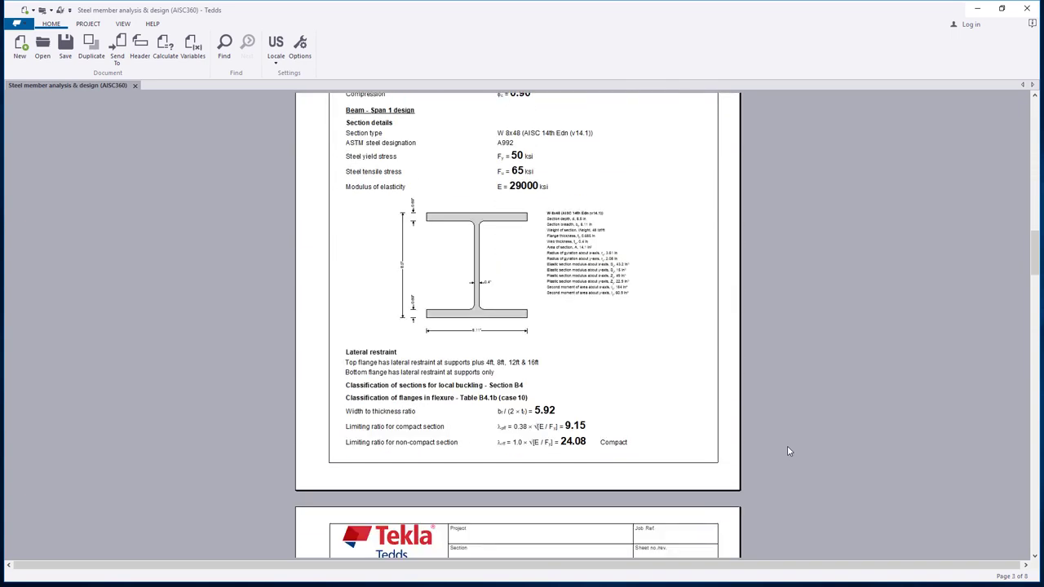
{"action": "scroll", "coordinate": [789, 451], "scroll_direction": "down", "scroll_amount": 15}
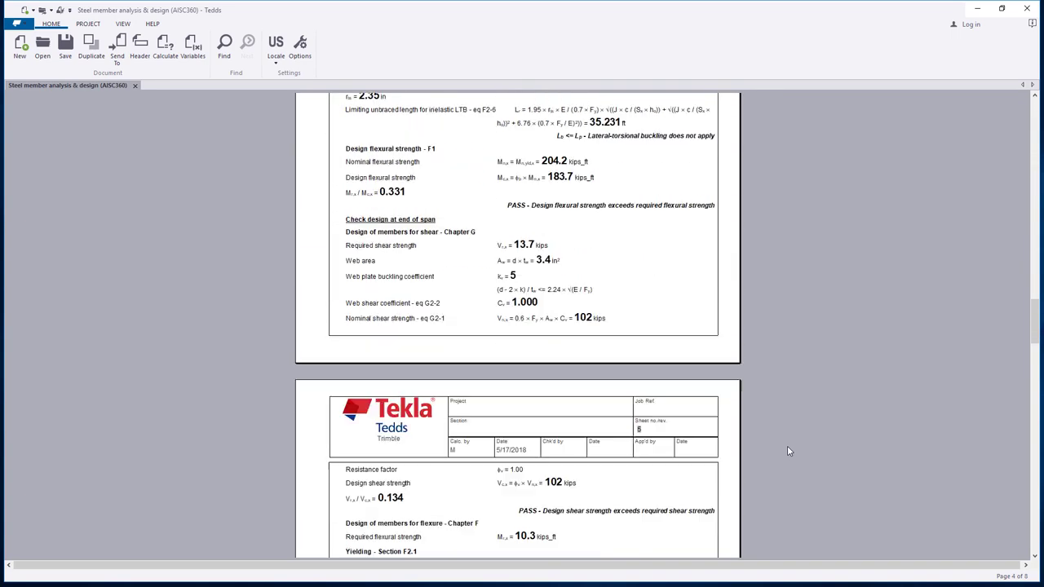
{"action": "scroll", "coordinate": [788, 451], "scroll_direction": "down", "scroll_amount": 15}
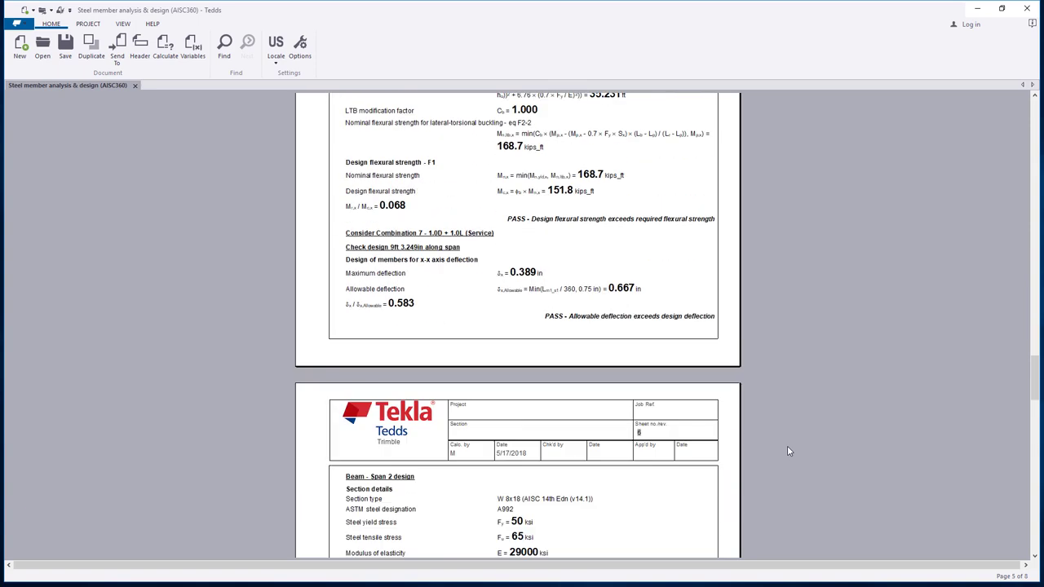
{"action": "scroll", "coordinate": [789, 450], "scroll_direction": "down", "scroll_amount": 3}
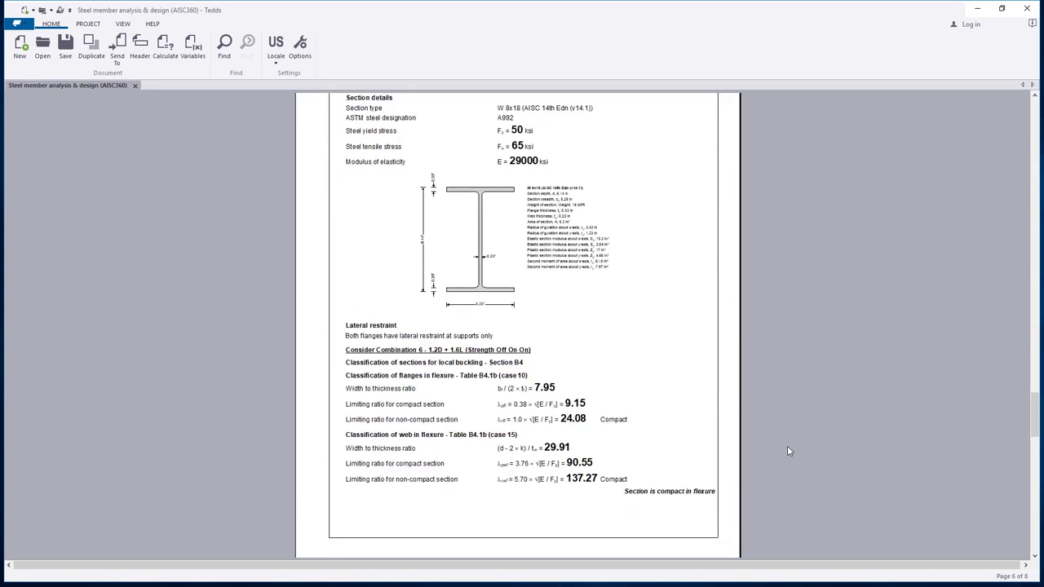
{"action": "scroll", "coordinate": [789, 451], "scroll_direction": "down", "scroll_amount": 15}
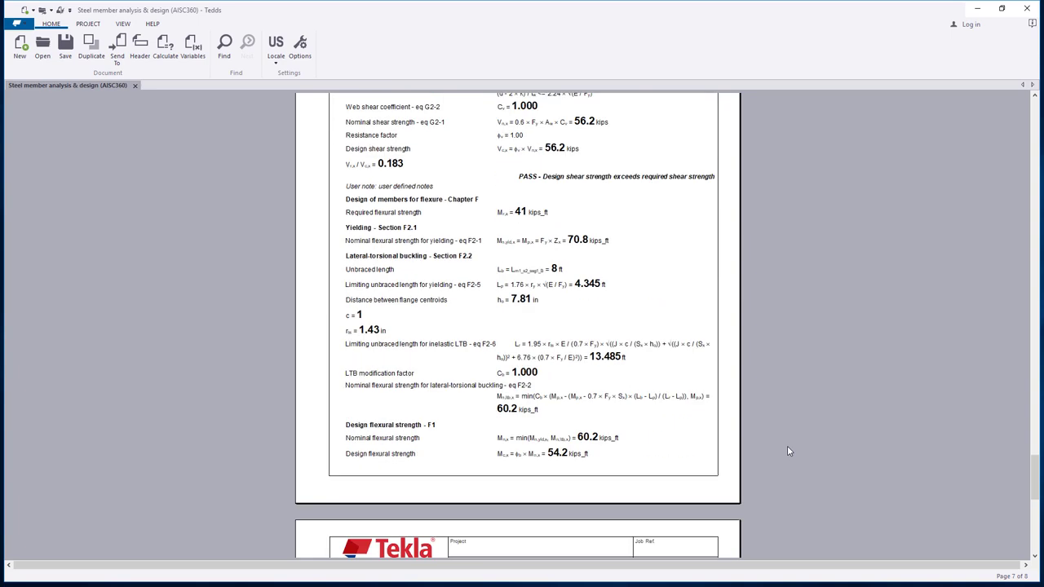
{"action": "scroll", "coordinate": [788, 451], "scroll_direction": "down", "scroll_amount": 9}
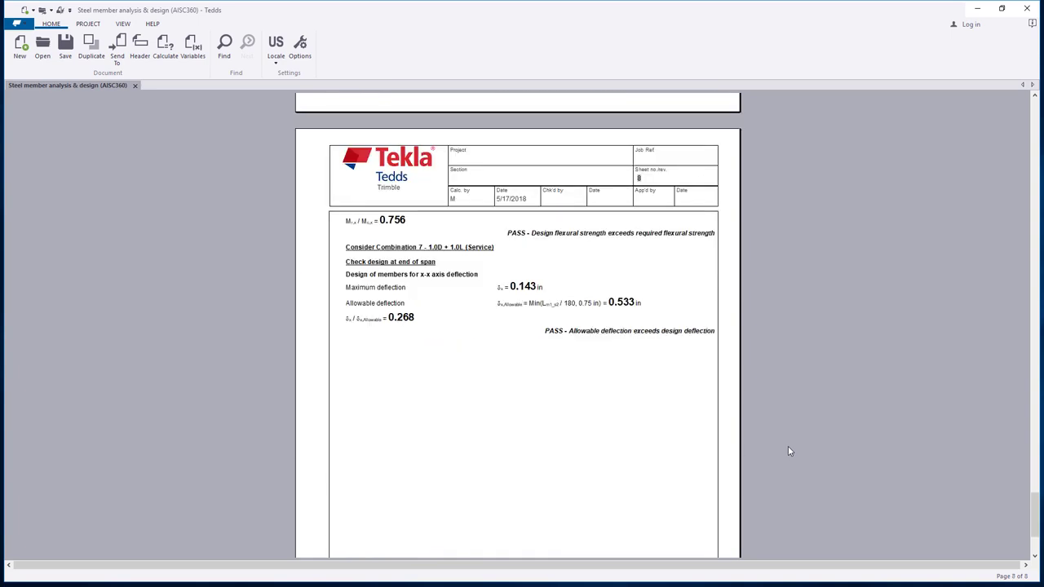